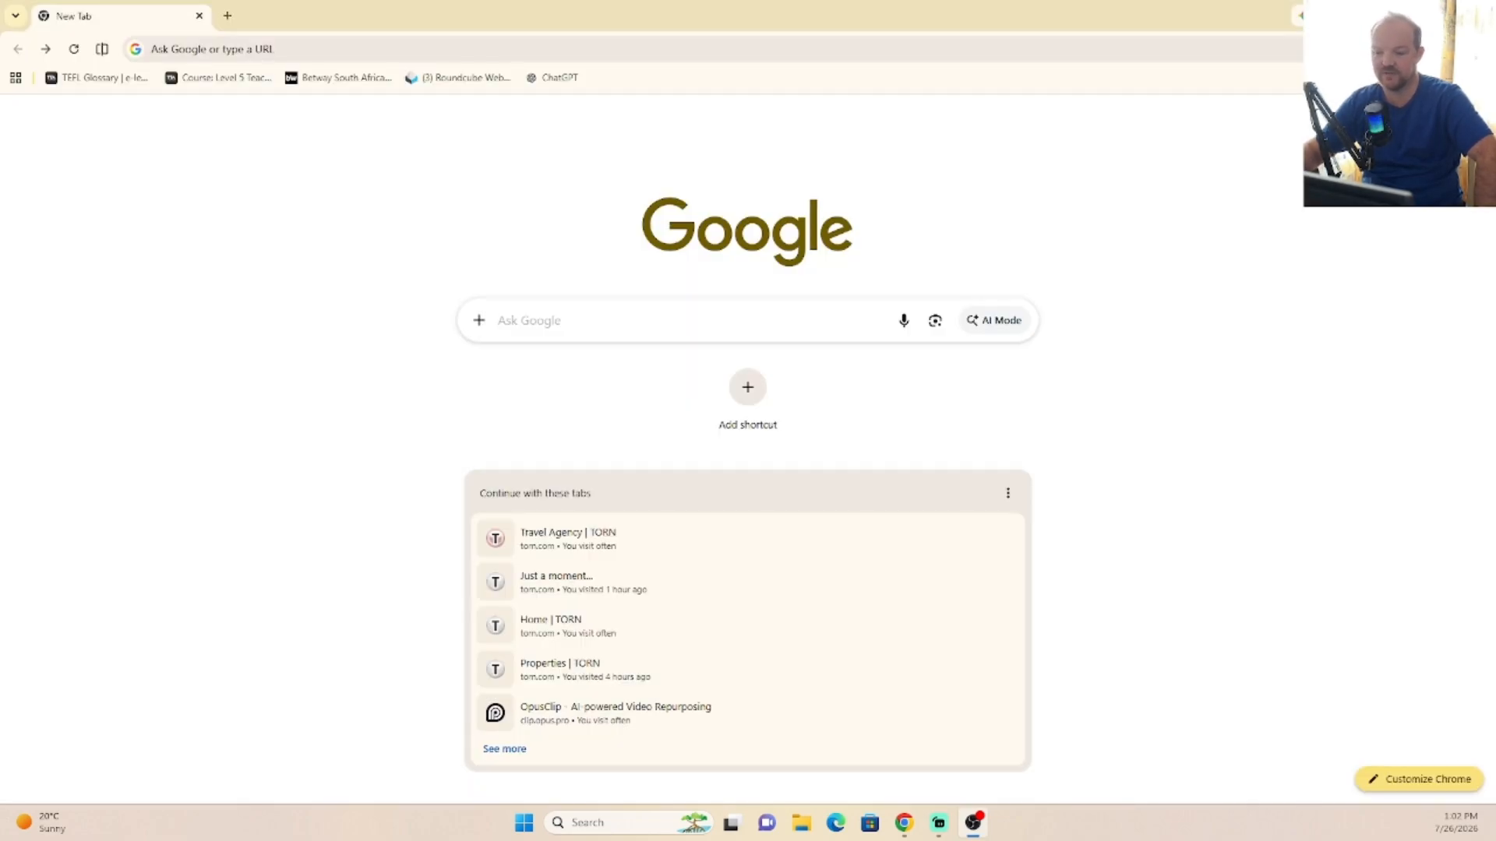
# Switch to Chrome and open the OBS website at obsproject.com.
pyautogui.hotkey('alt', 'Tab')
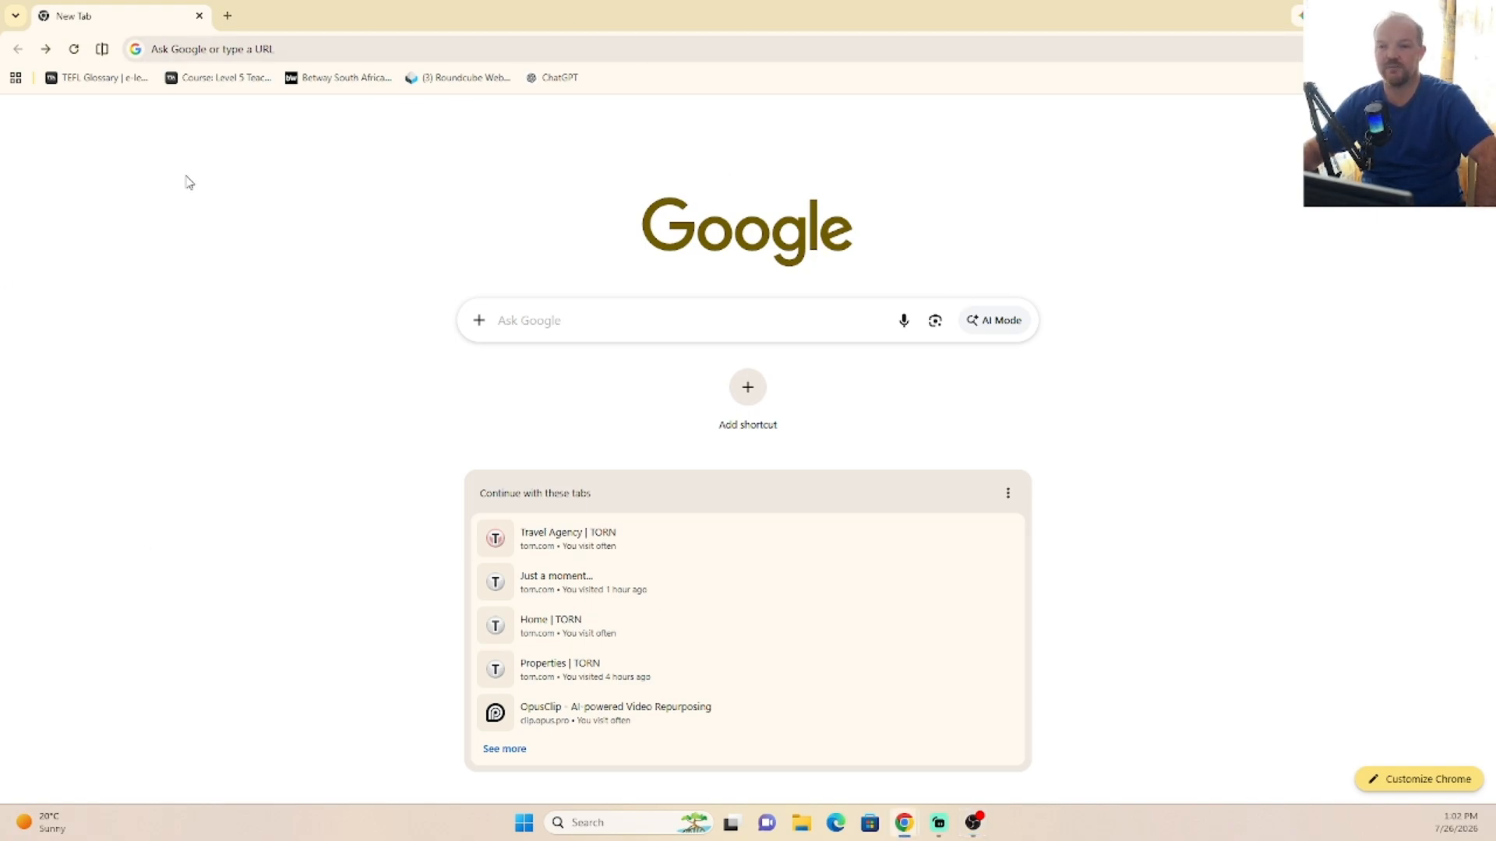
pyautogui.click(539, 327)
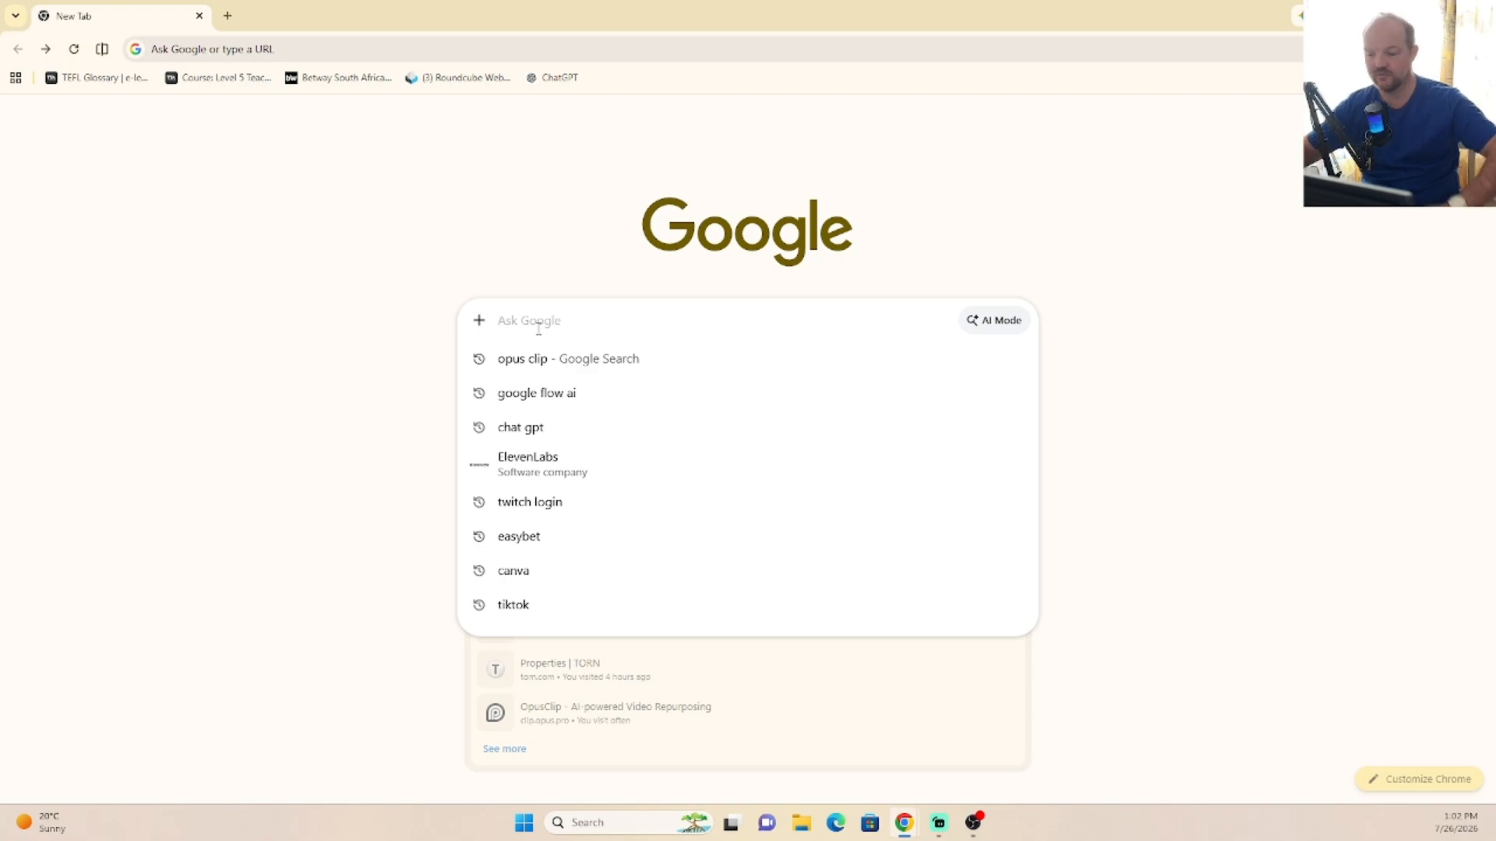
pyautogui.write('ob')
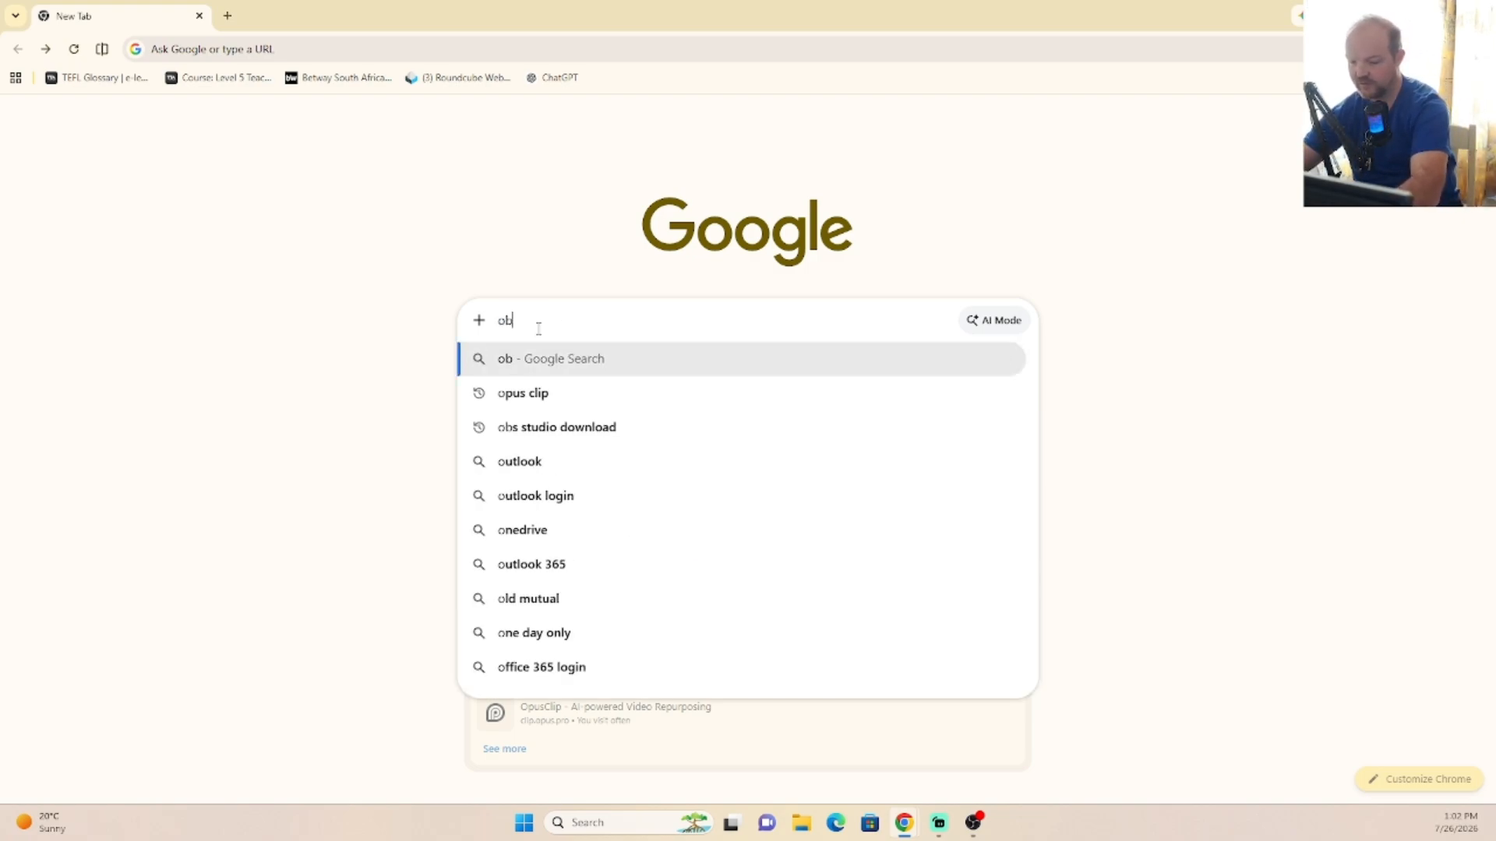
pyautogui.write('spro')
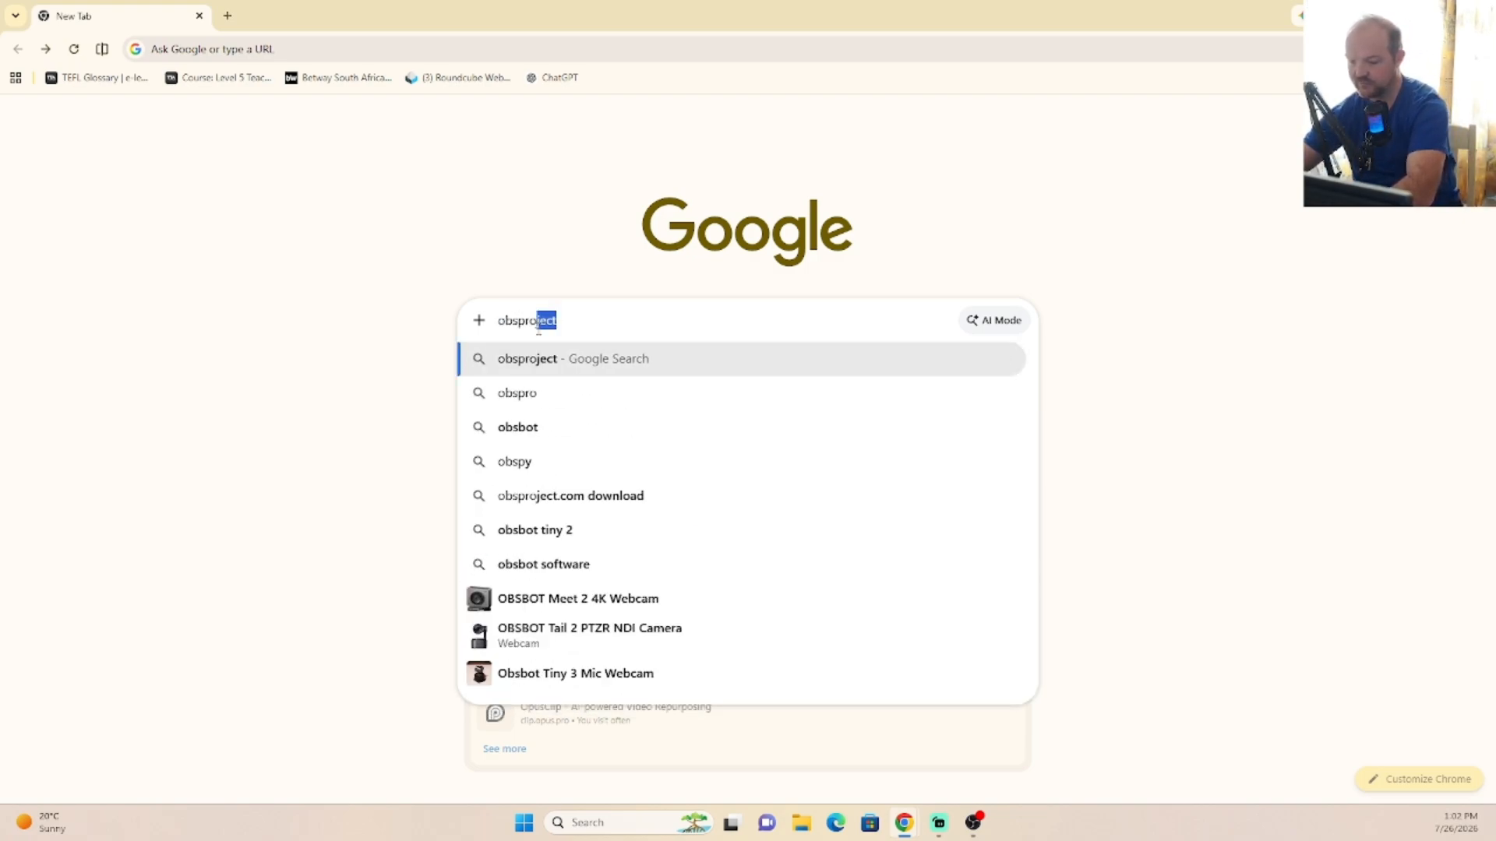
pyautogui.write('ject.')
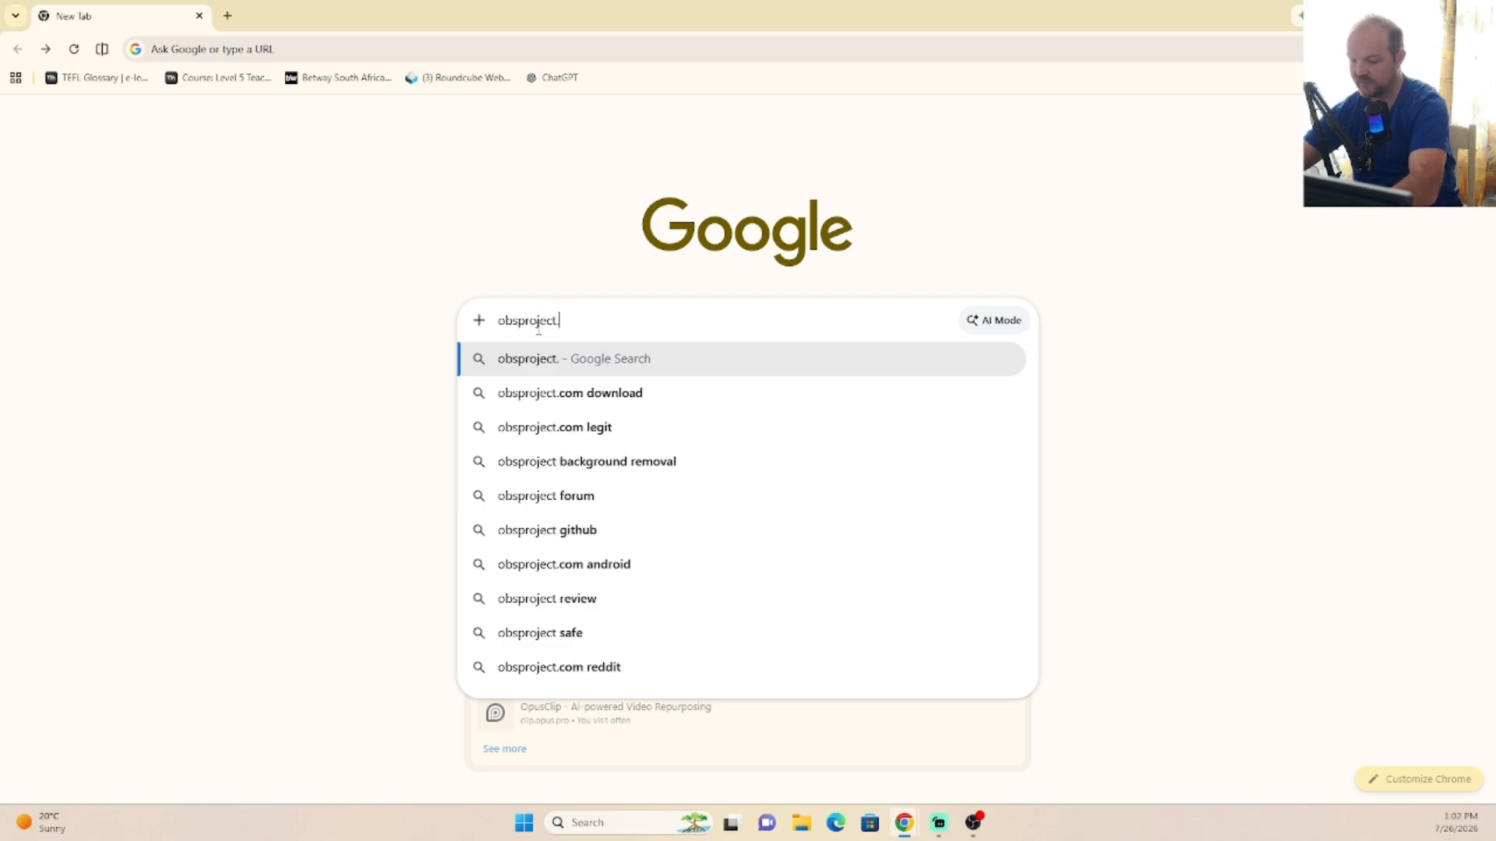
pyautogui.write('com')
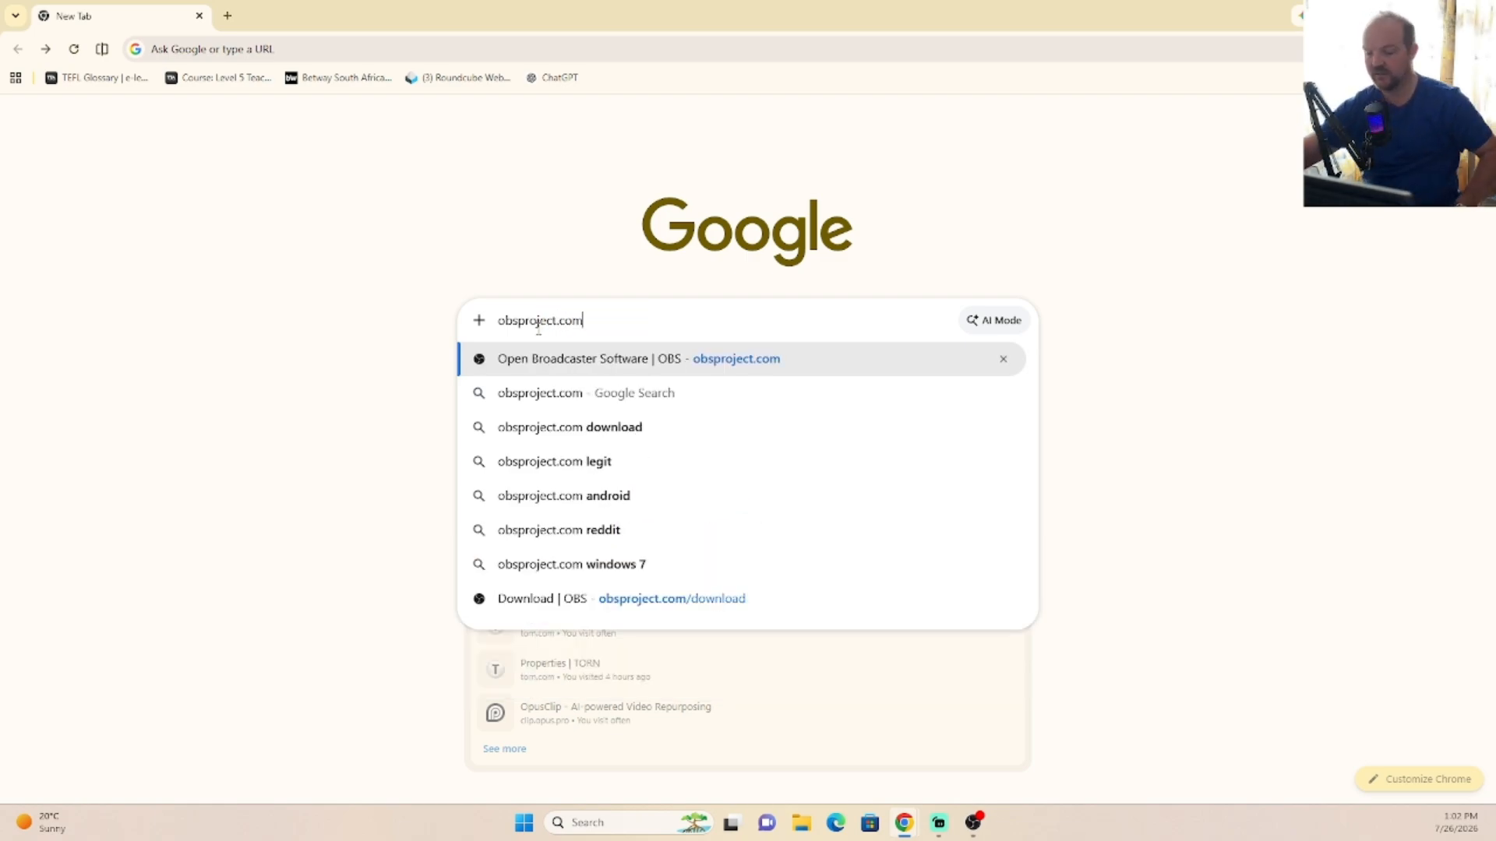
pyautogui.press('Return')
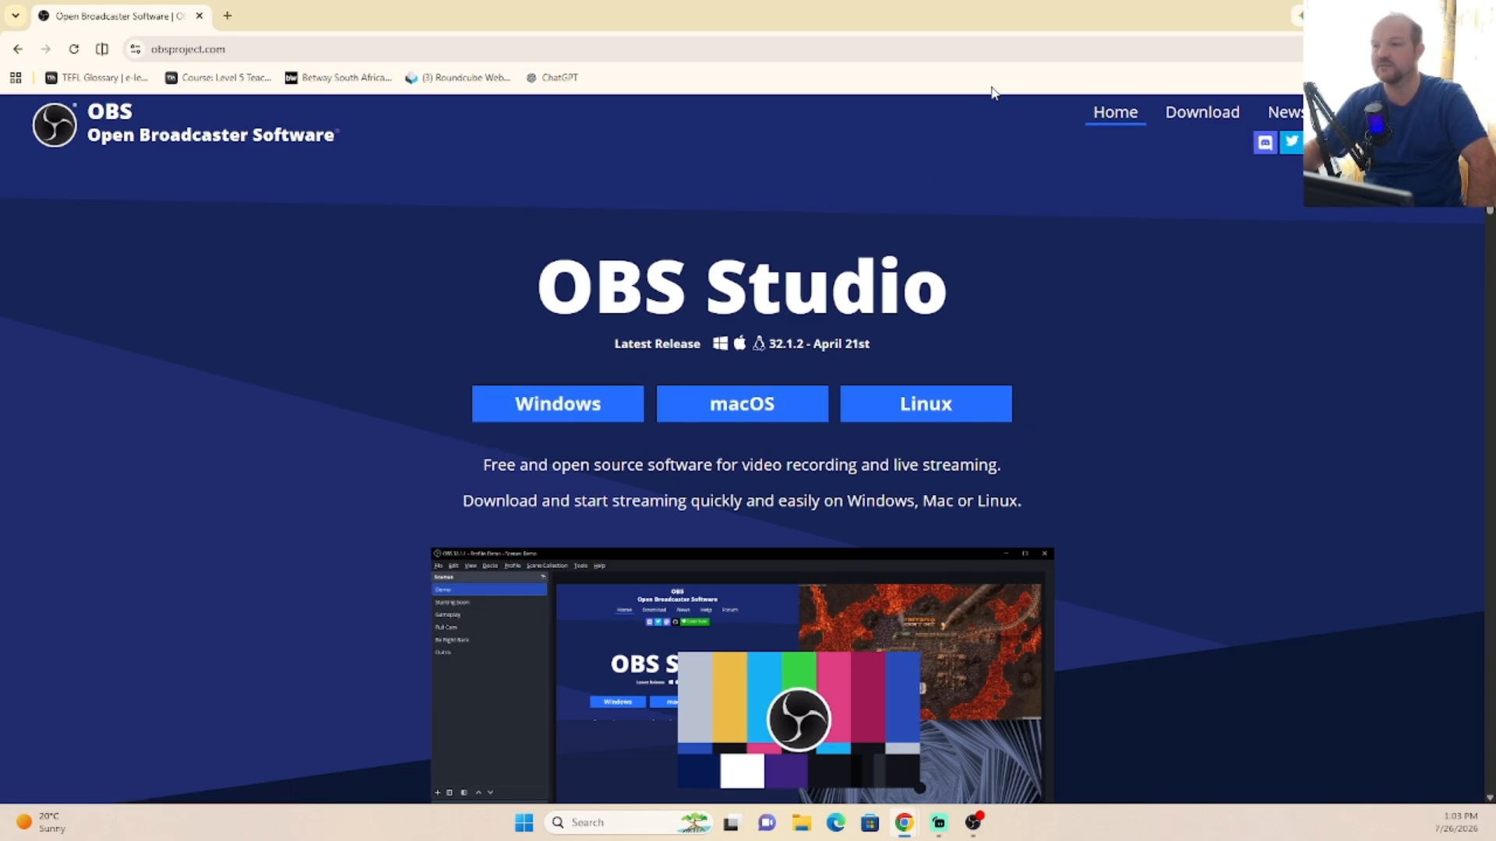
# Run the most recently downloaded OBS Studio installer from the browser's recent downloads and minimise the browser window.
pyautogui.click(1421, 49)
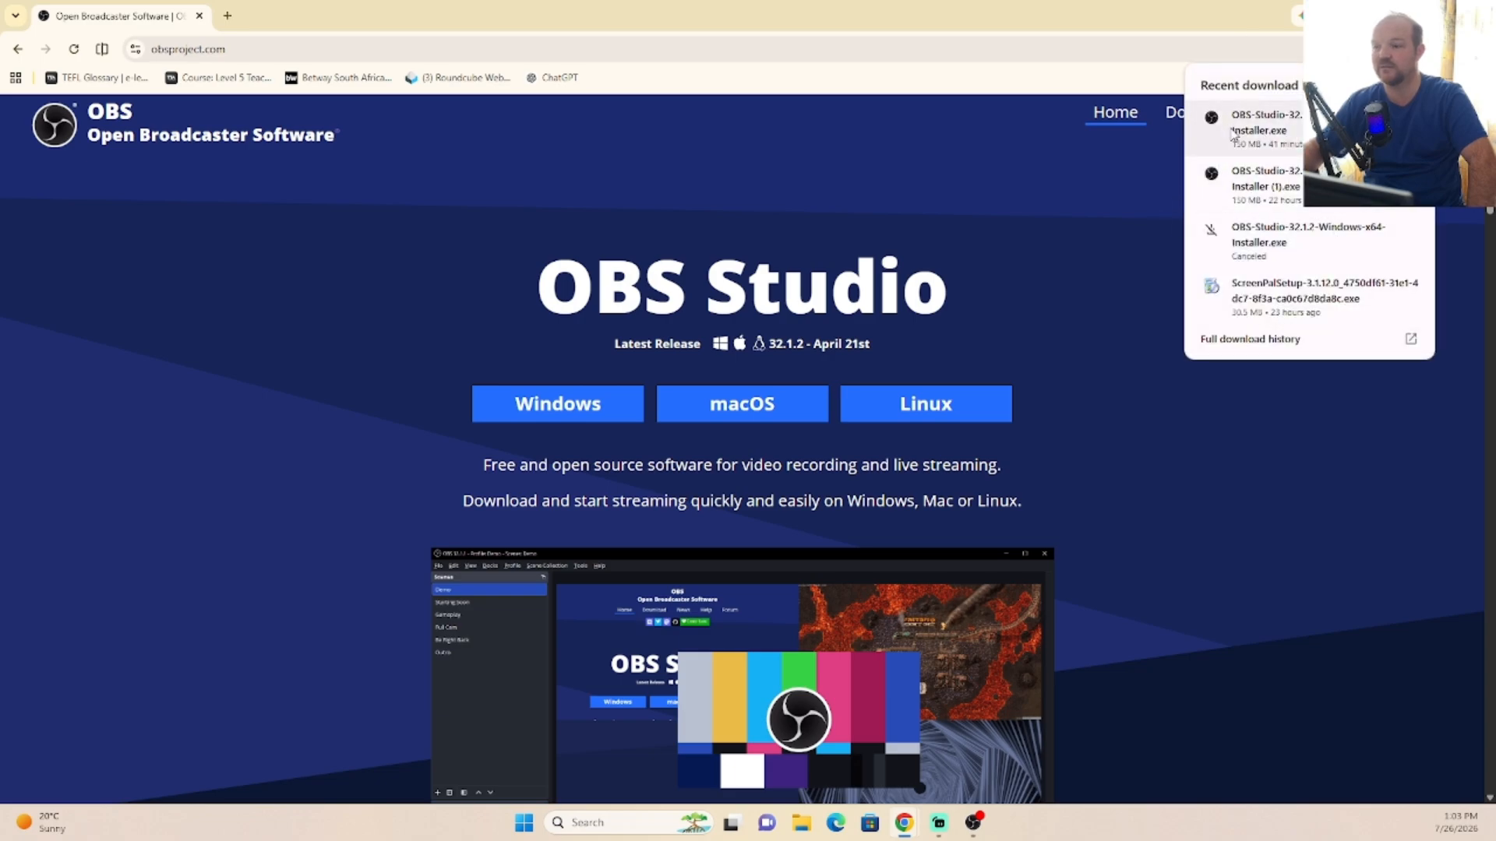
pyautogui.click(1281, 132)
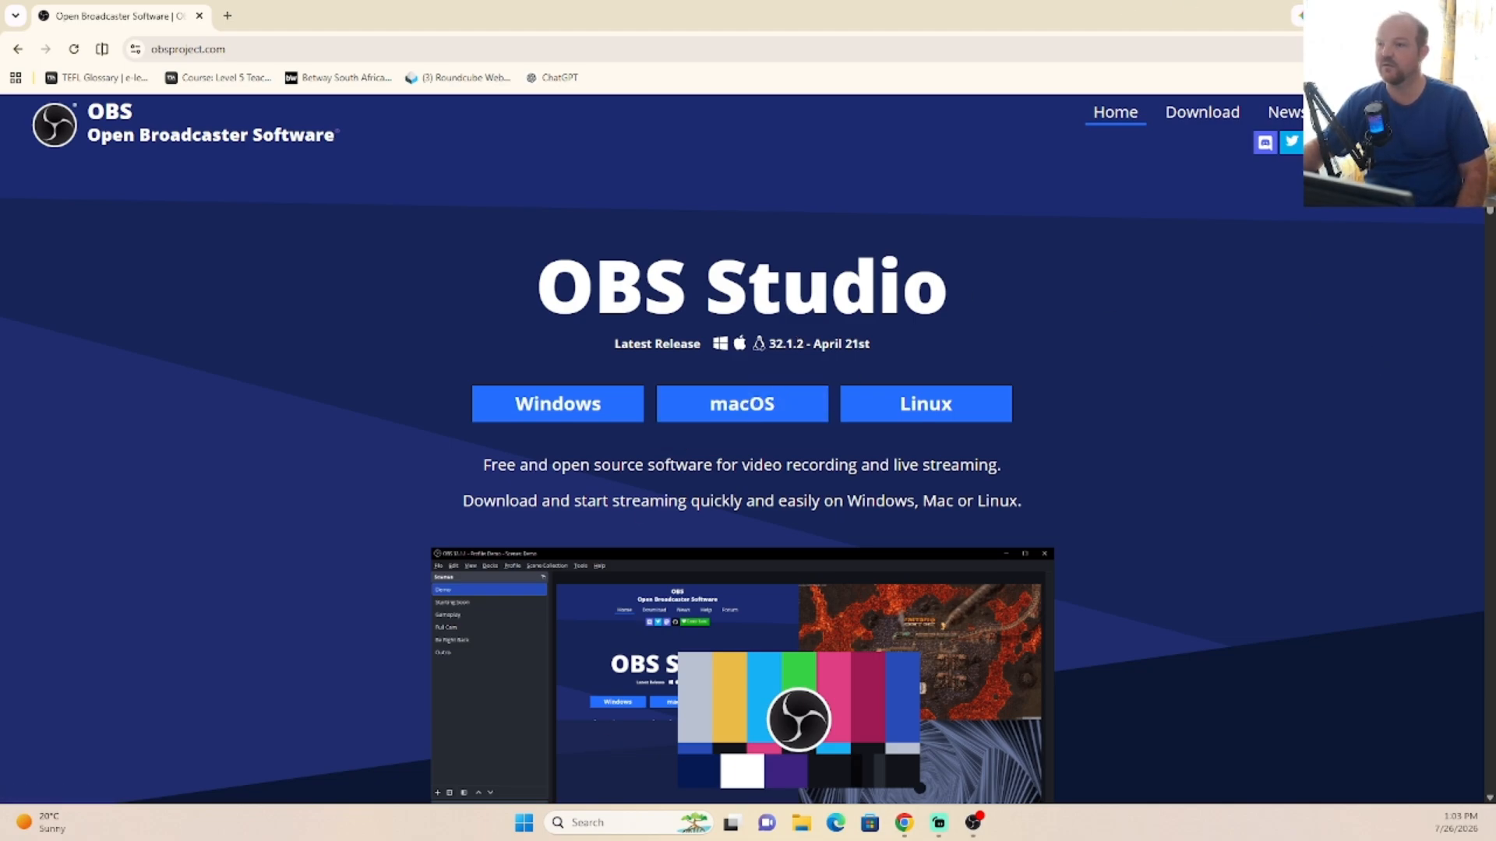
pyautogui.click(1403, 15)
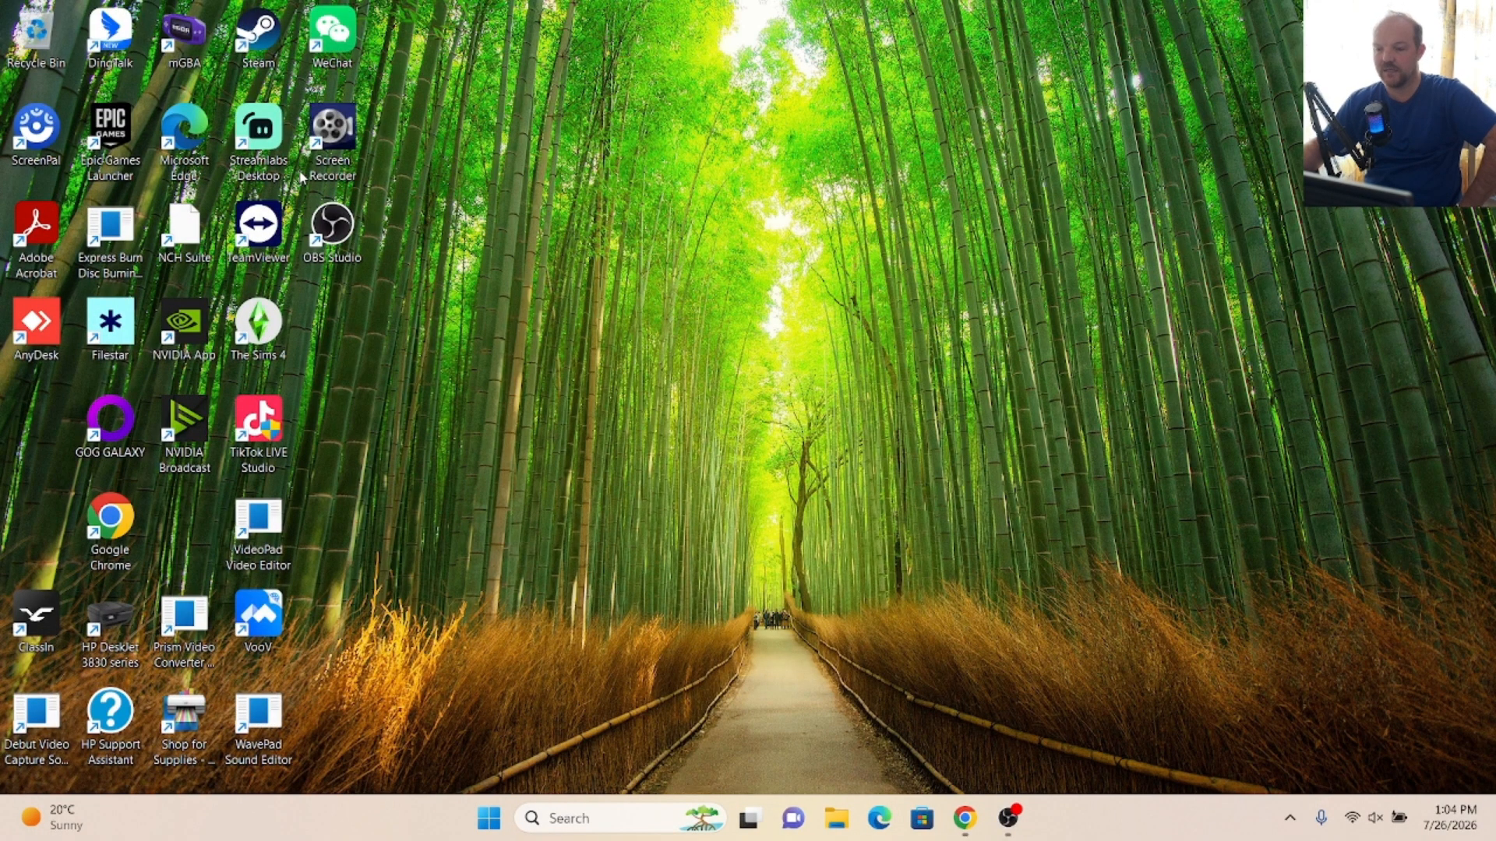
# Switch to the already running OBS Studio window.
pyautogui.moveTo(349, 234); pyautogui.dragTo(788, 329)
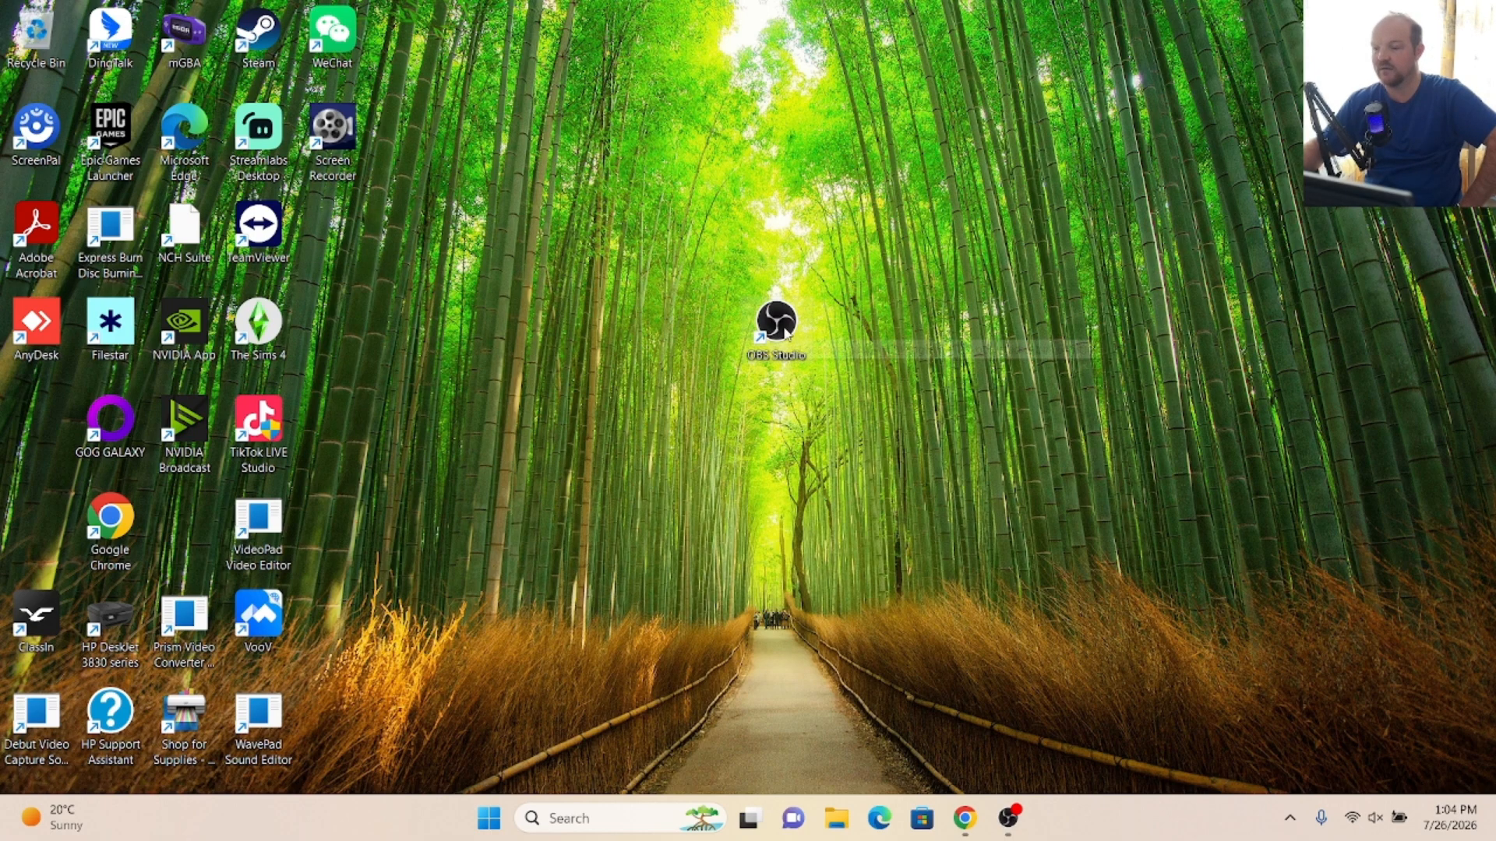
pyautogui.moveTo(785, 330); pyautogui.dragTo(344, 236)
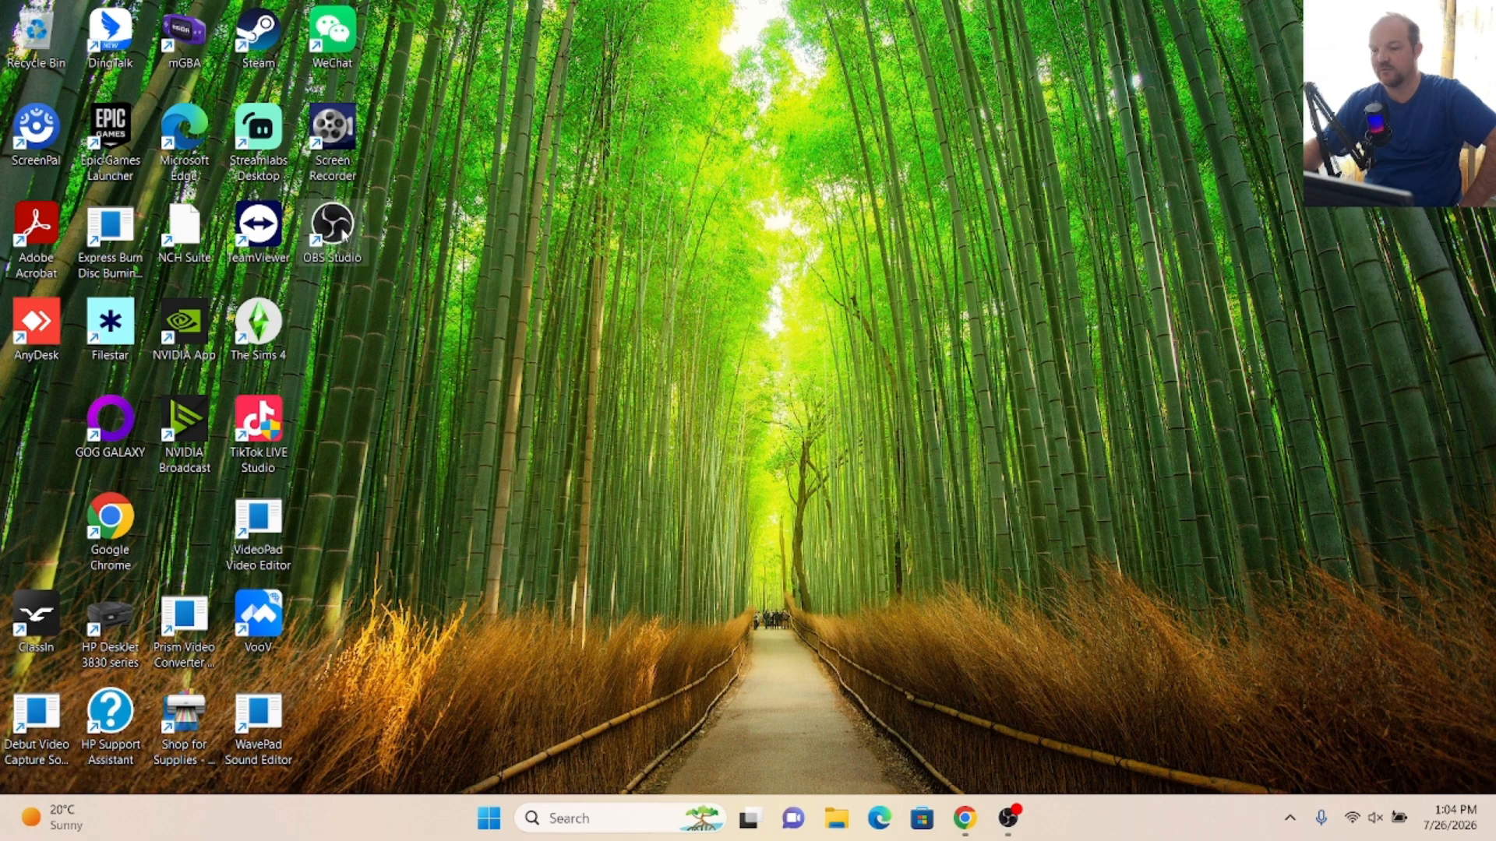
pyautogui.click(1006, 819)
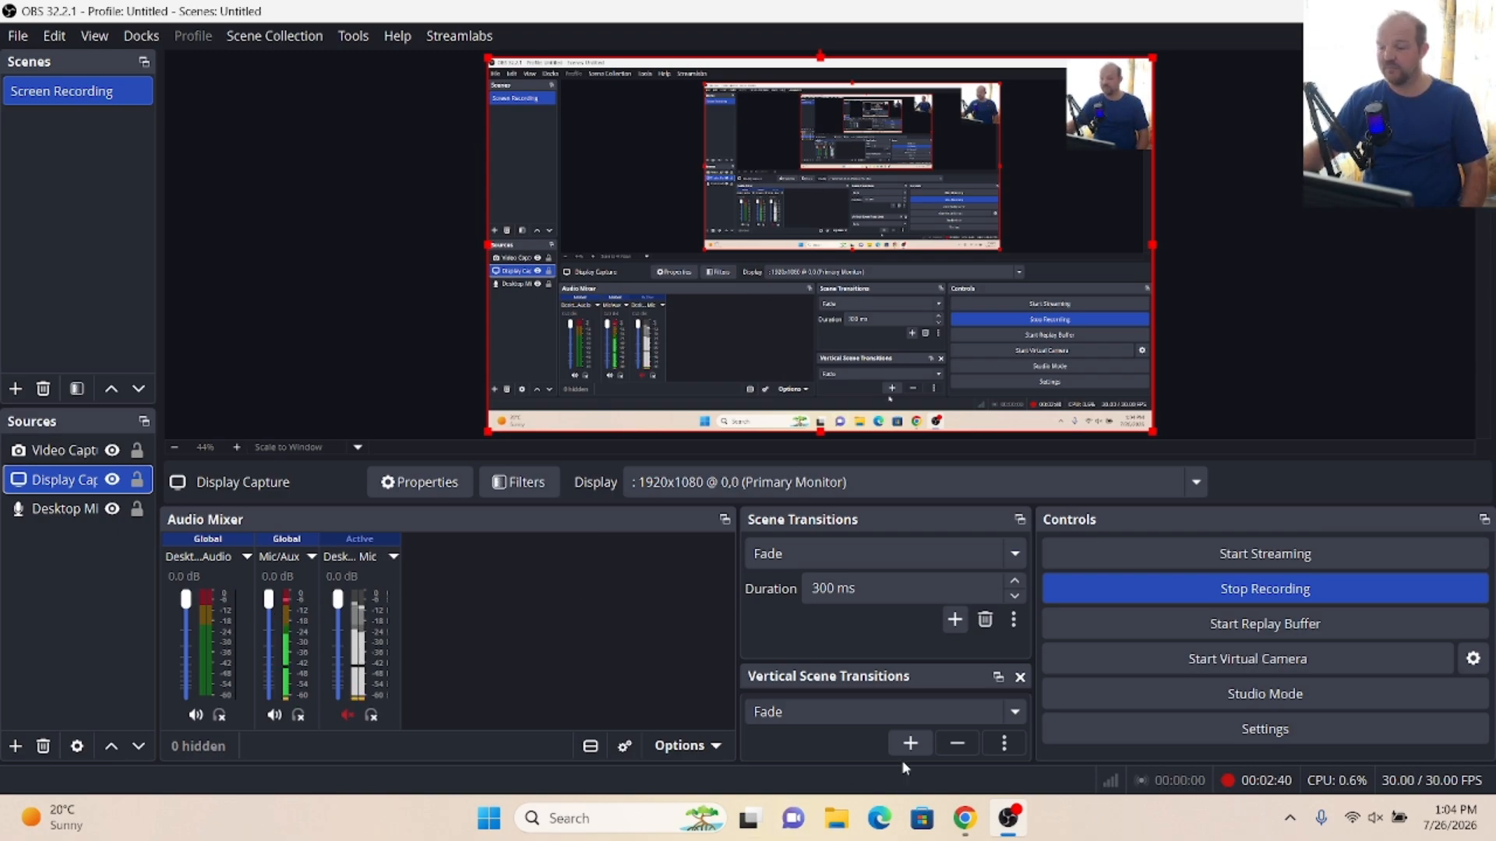
pyautogui.moveTo(966, 818)
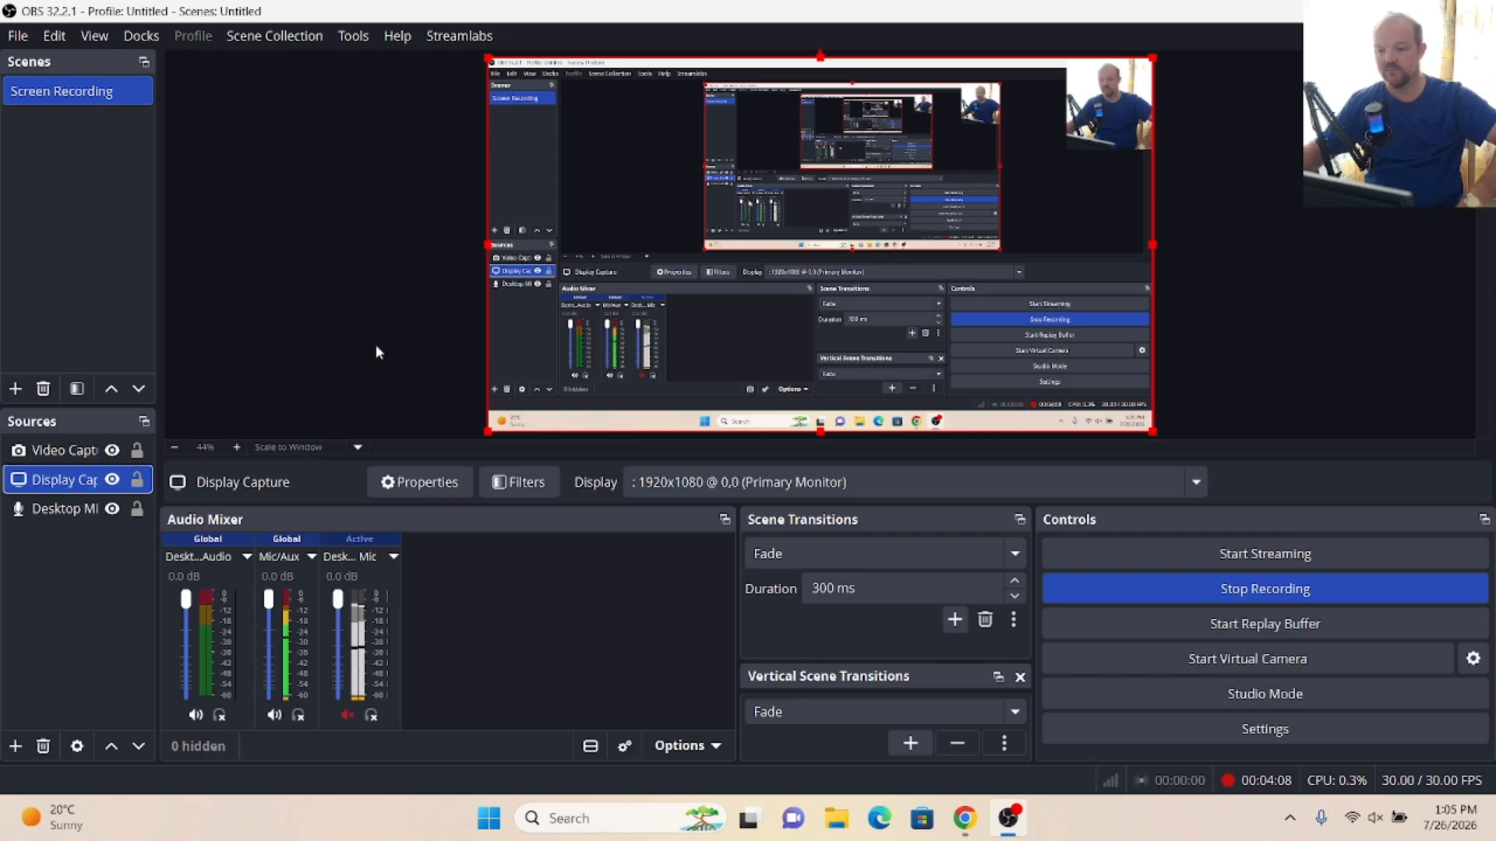
# Try to add a new scene under the suggested name.
pyautogui.click(59, 513)
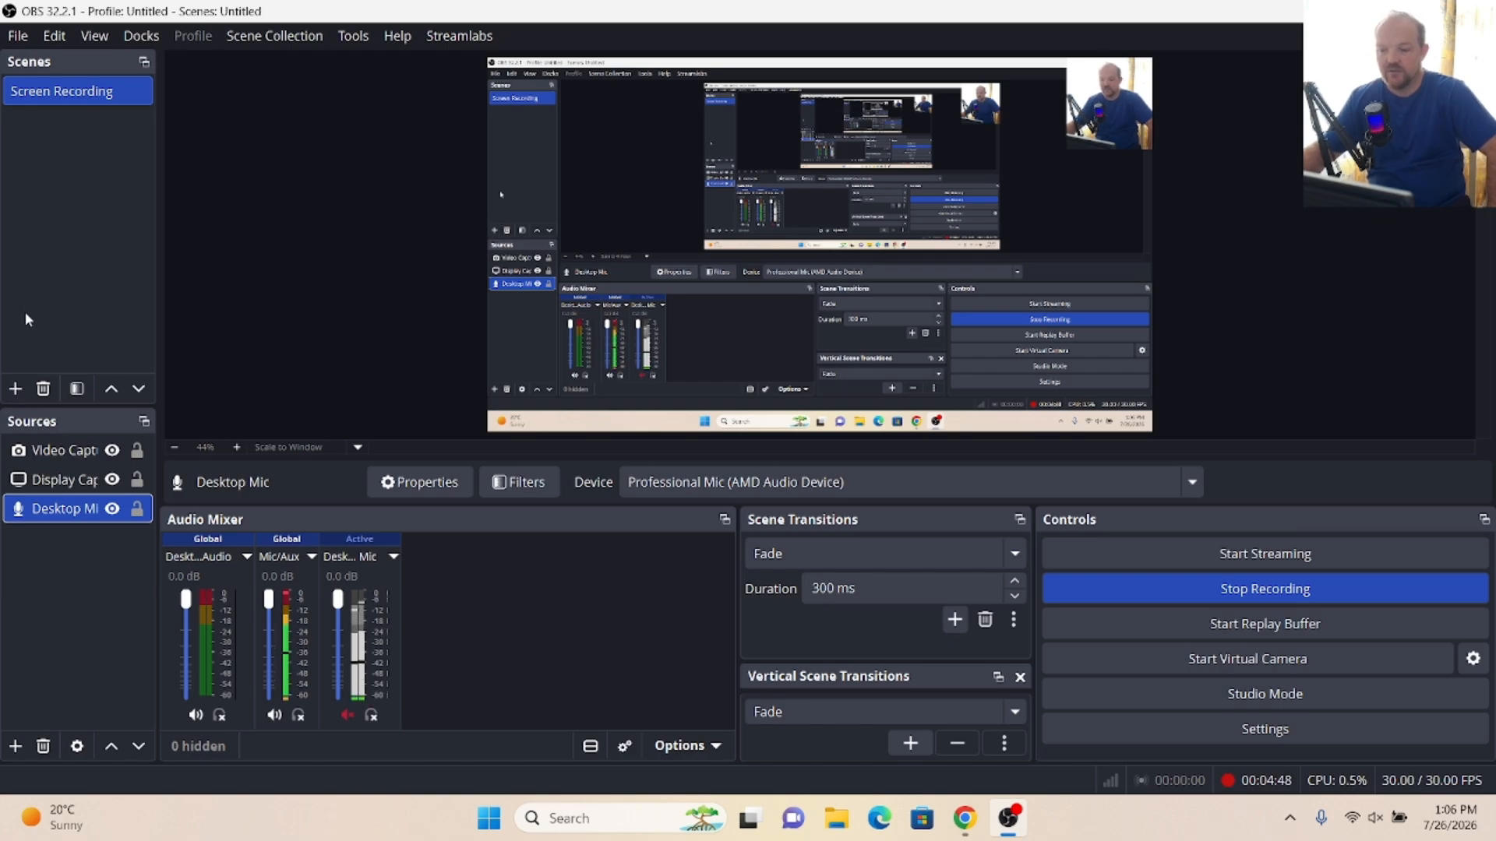
pyautogui.click(16, 389)
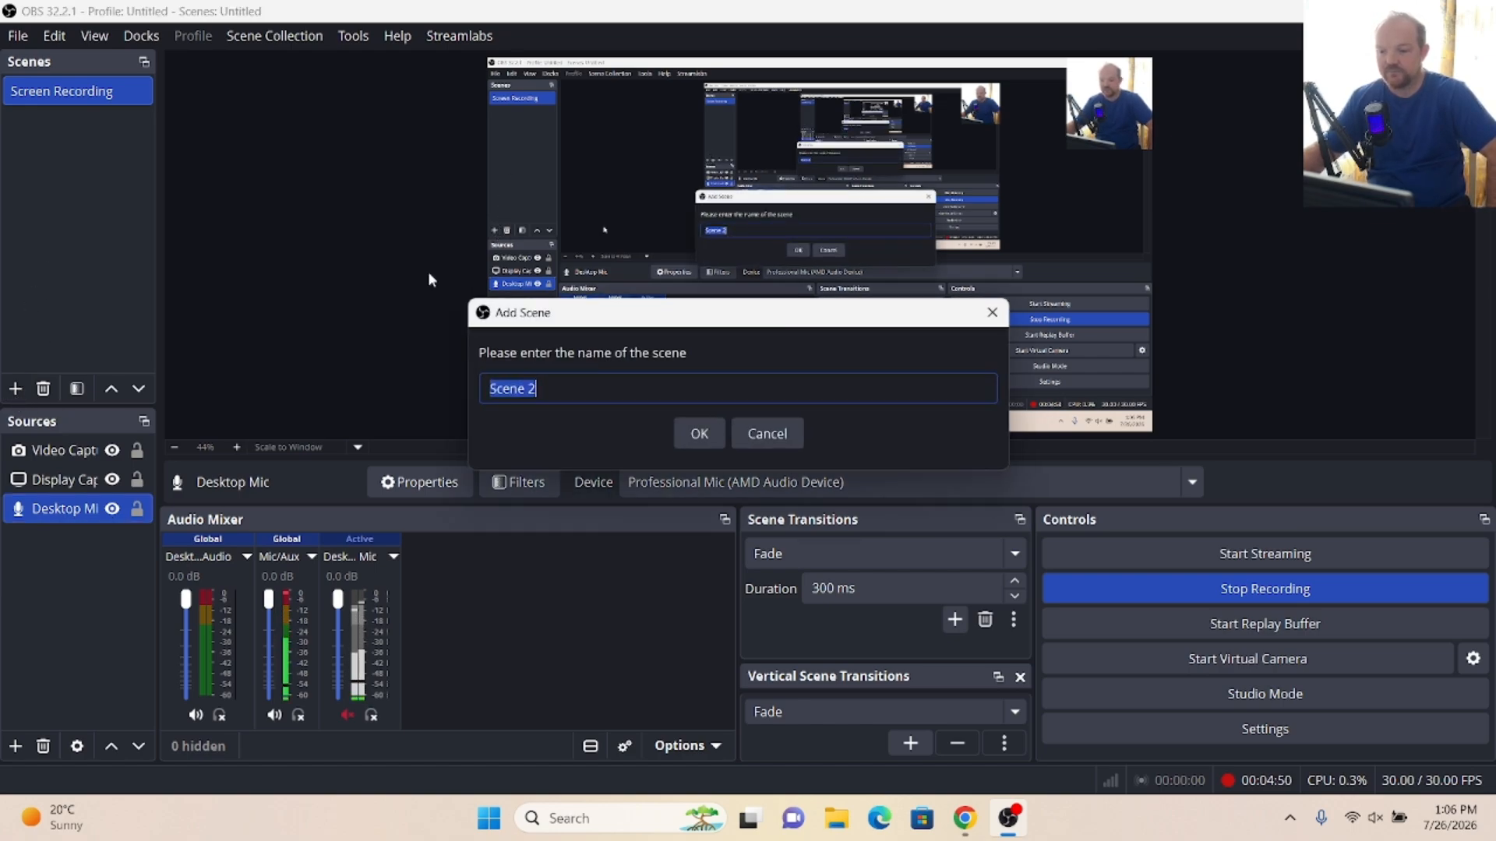
pyautogui.click(699, 434)
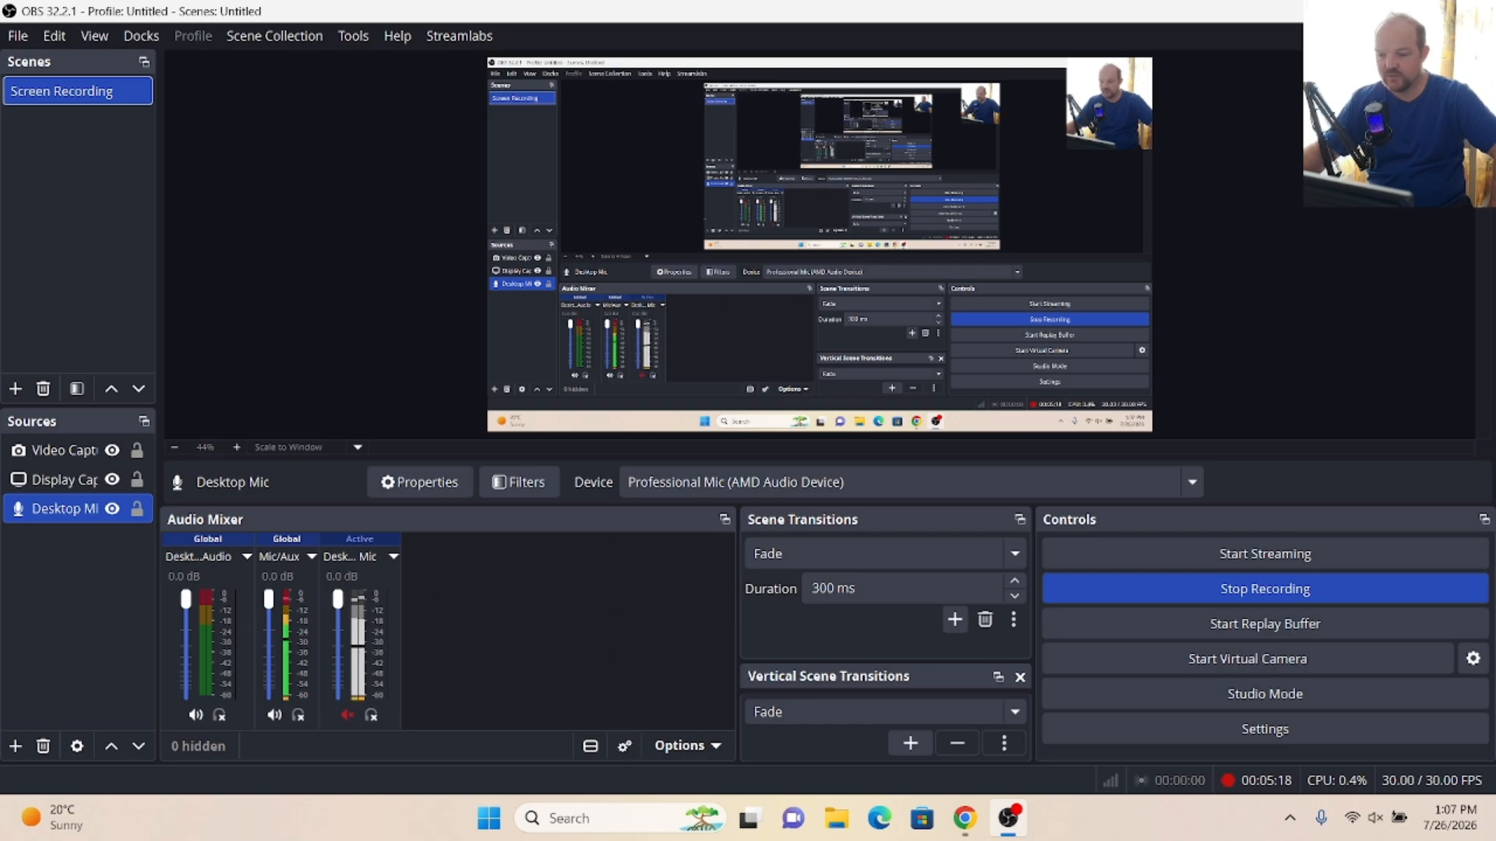
# Try to add a new Video Capture Device source to the Screen Recording scene.
pyautogui.click(16, 748)
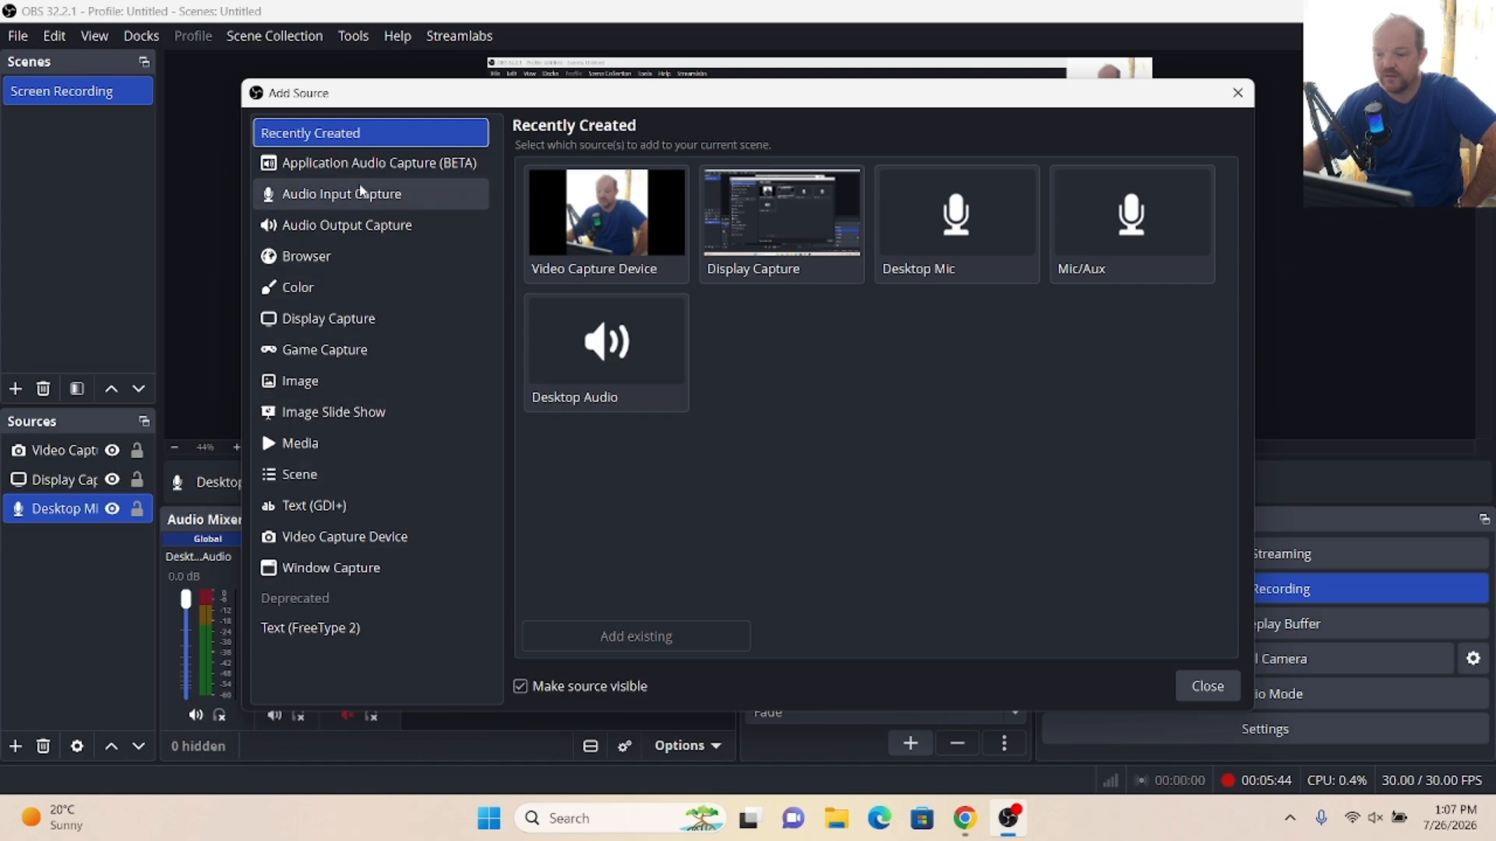
pyautogui.click(300, 550)
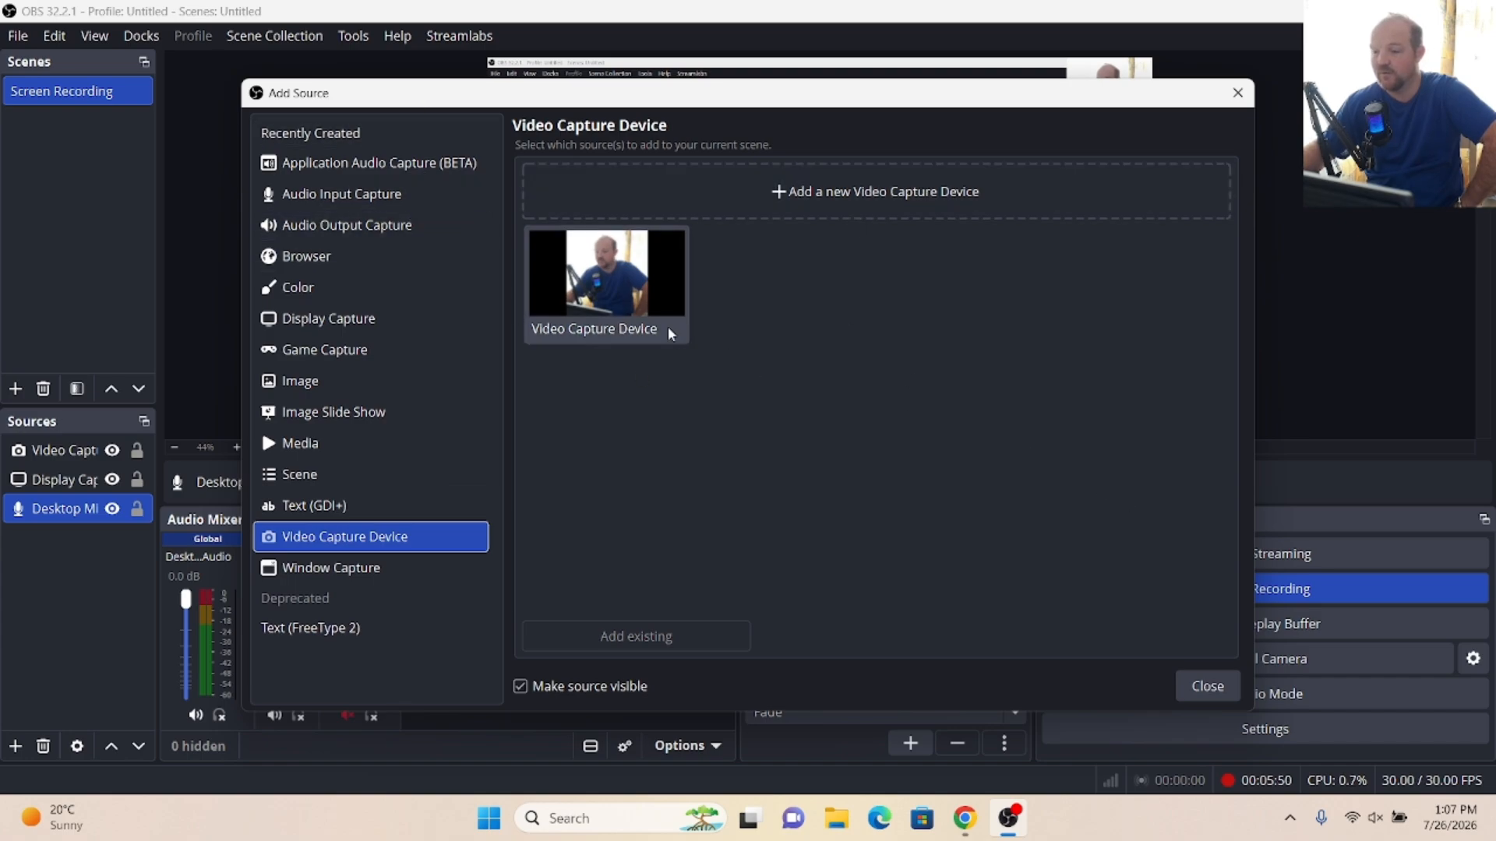
pyautogui.click(862, 190)
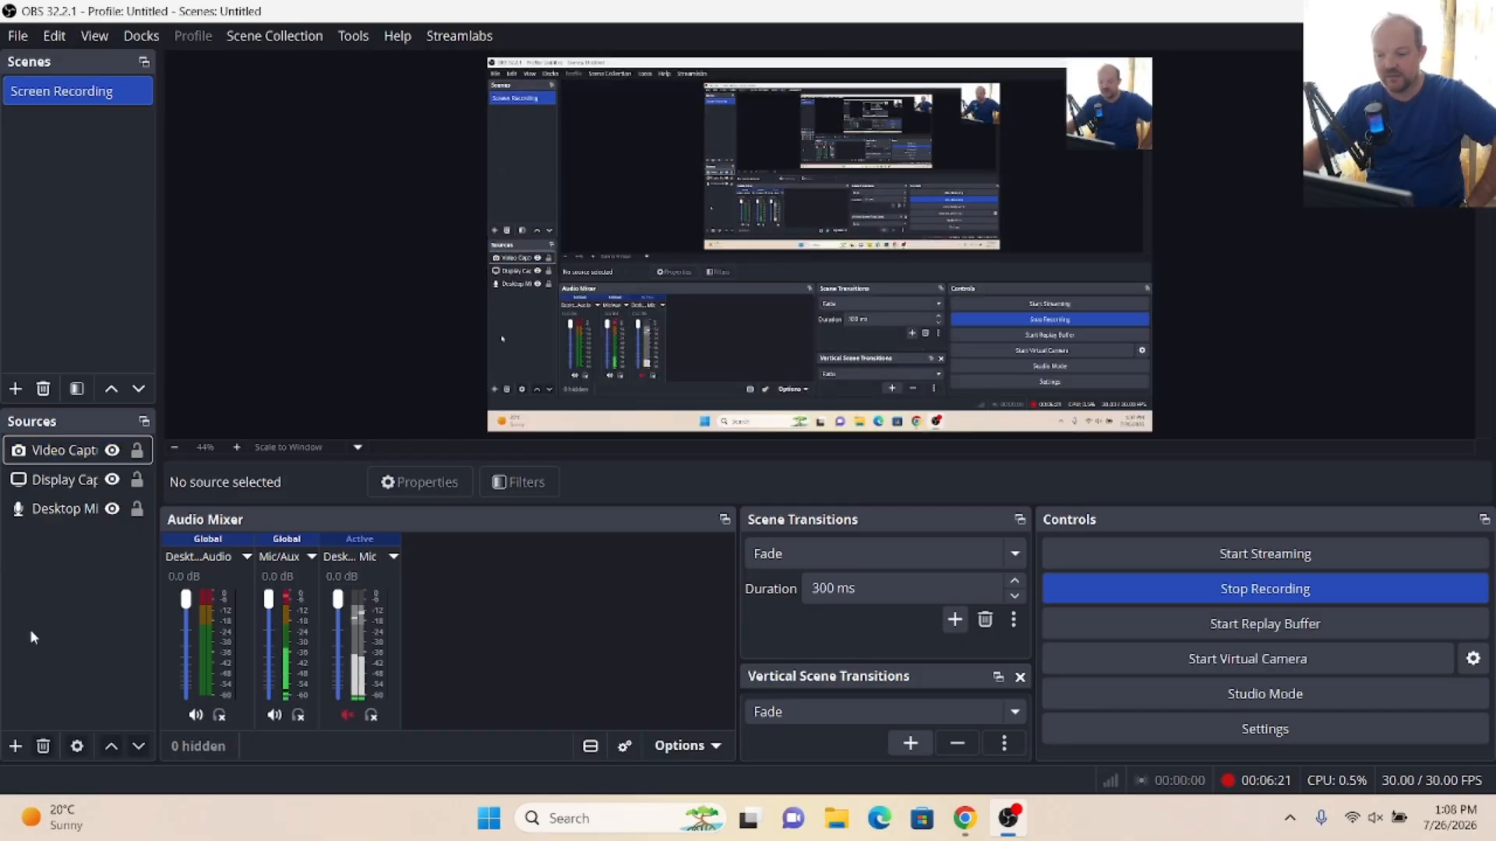
# Try to add a new Display Capture source, view the displays it can capture, and cancel its properties.
pyautogui.click(16, 747)
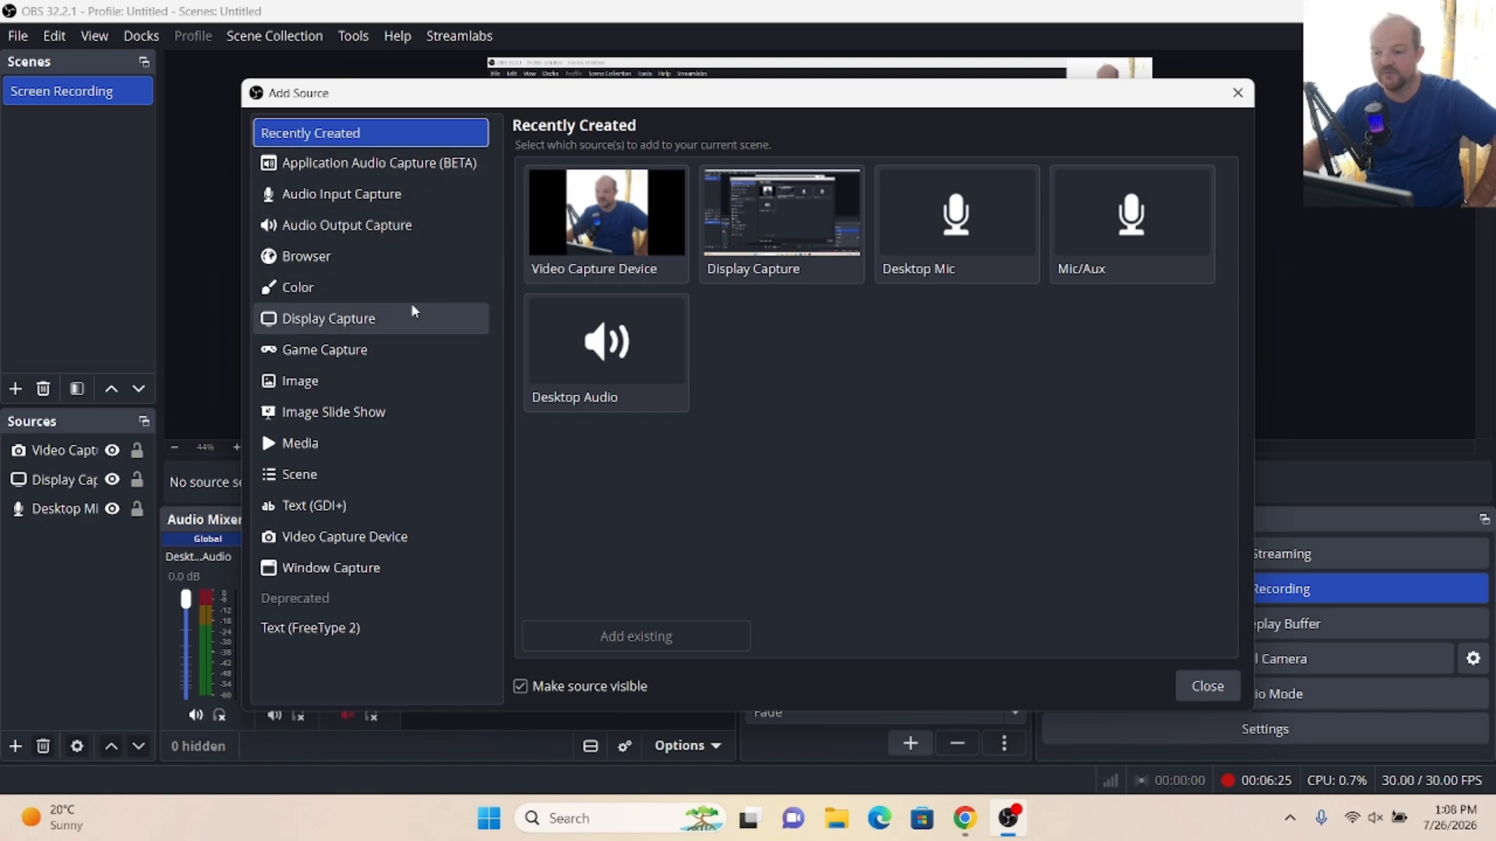
pyautogui.doubleClick(341, 330)
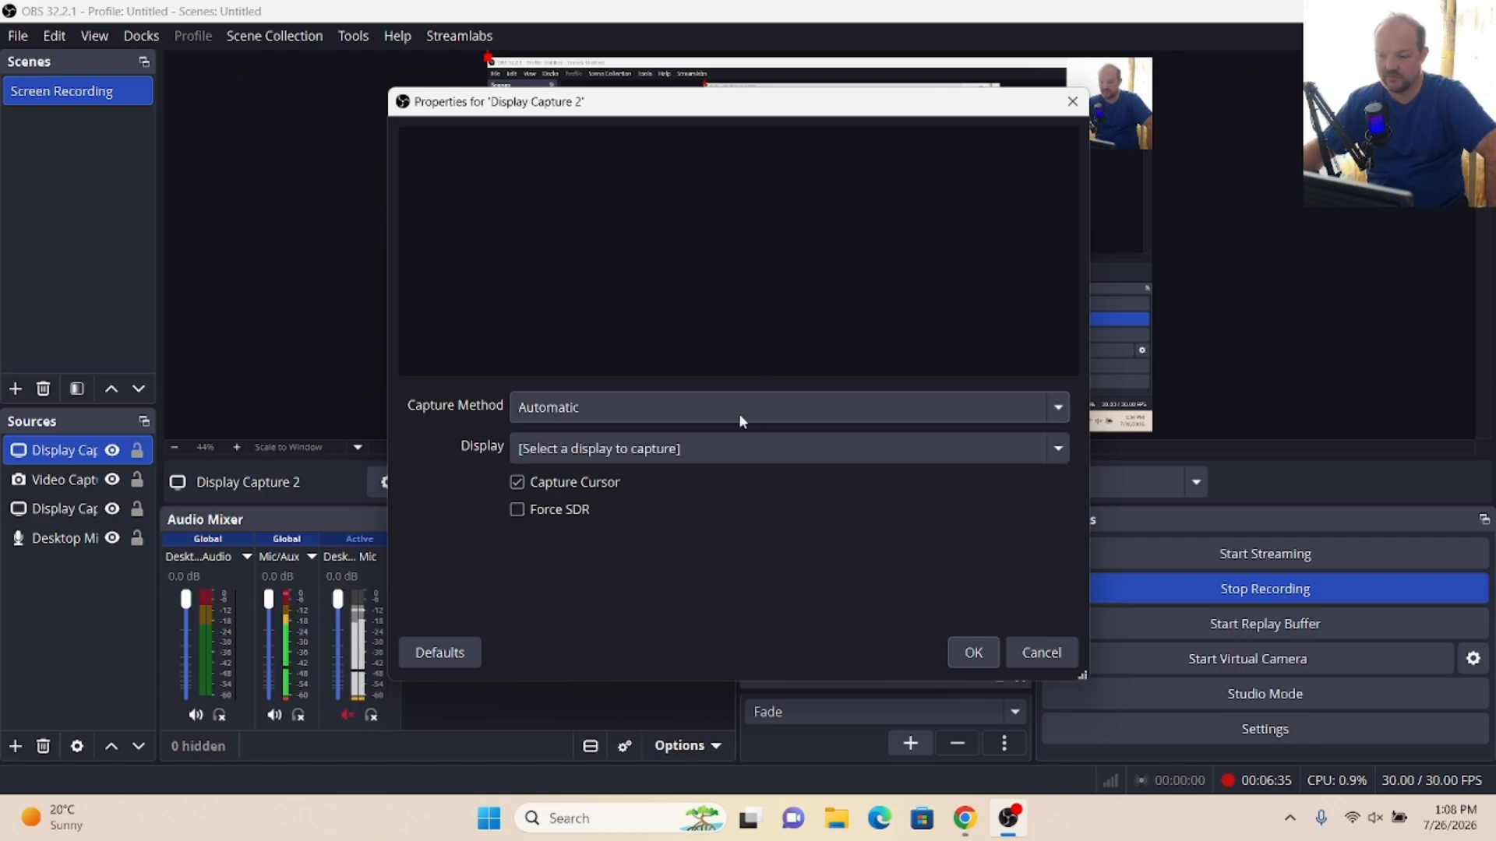
pyautogui.click(755, 449)
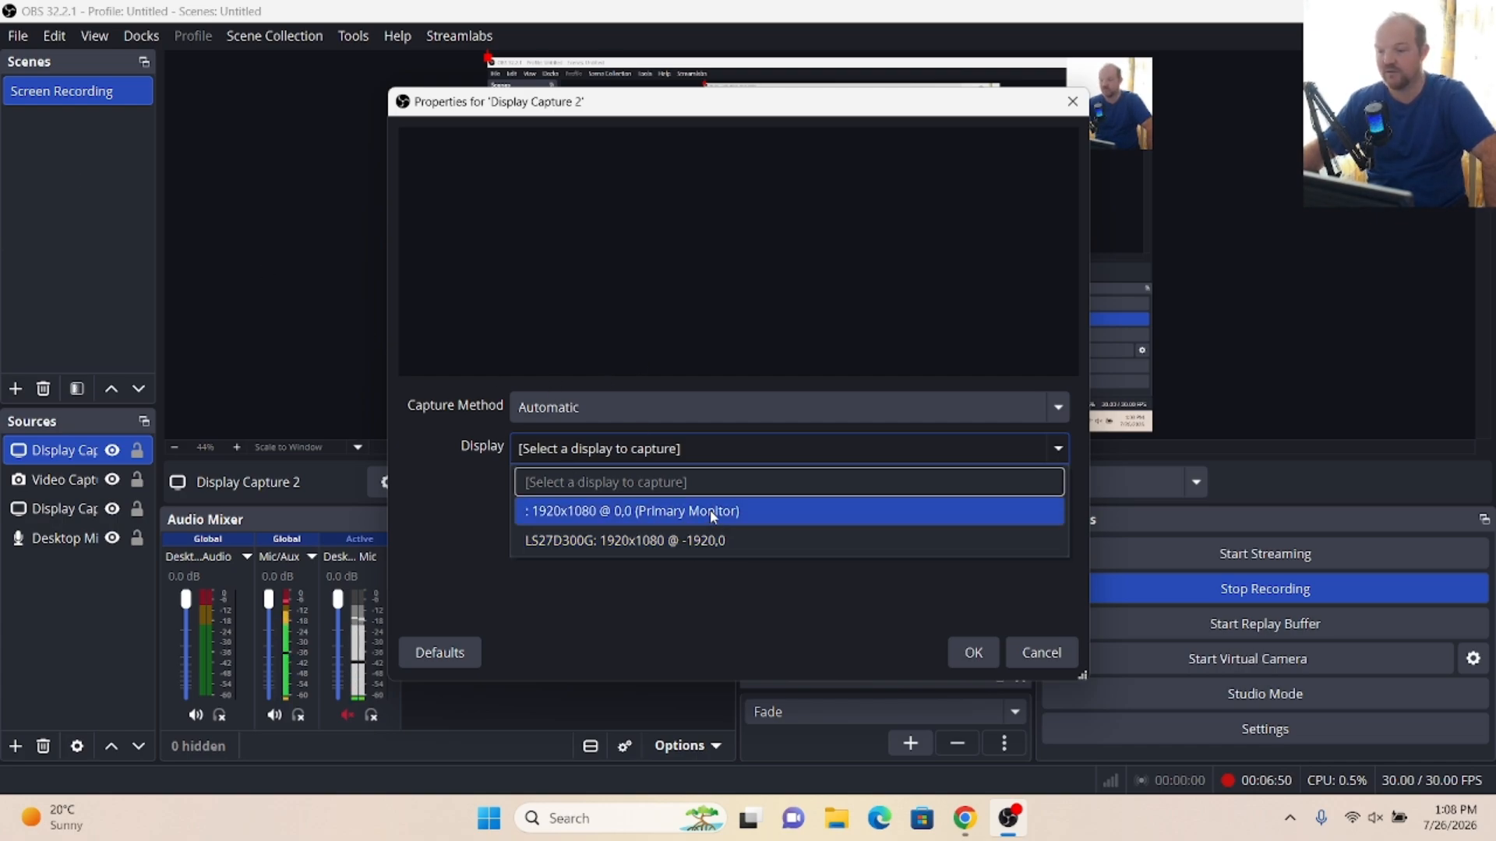
pyautogui.click(1042, 664)
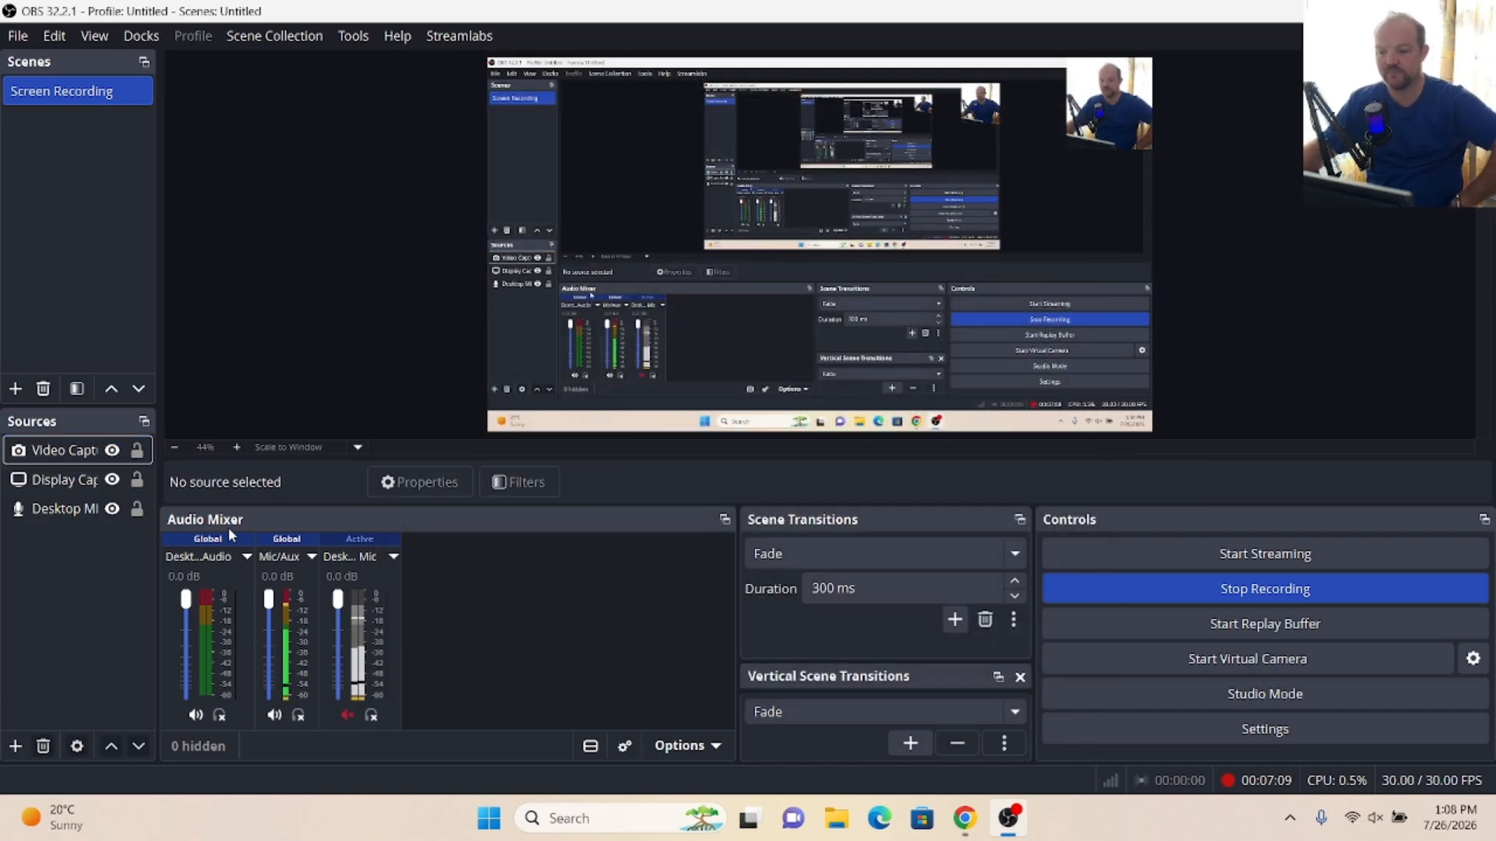
# Try to add a new Audio Input Capture source, view the microphones it can use, and cancel its properties.
pyautogui.click(15, 746)
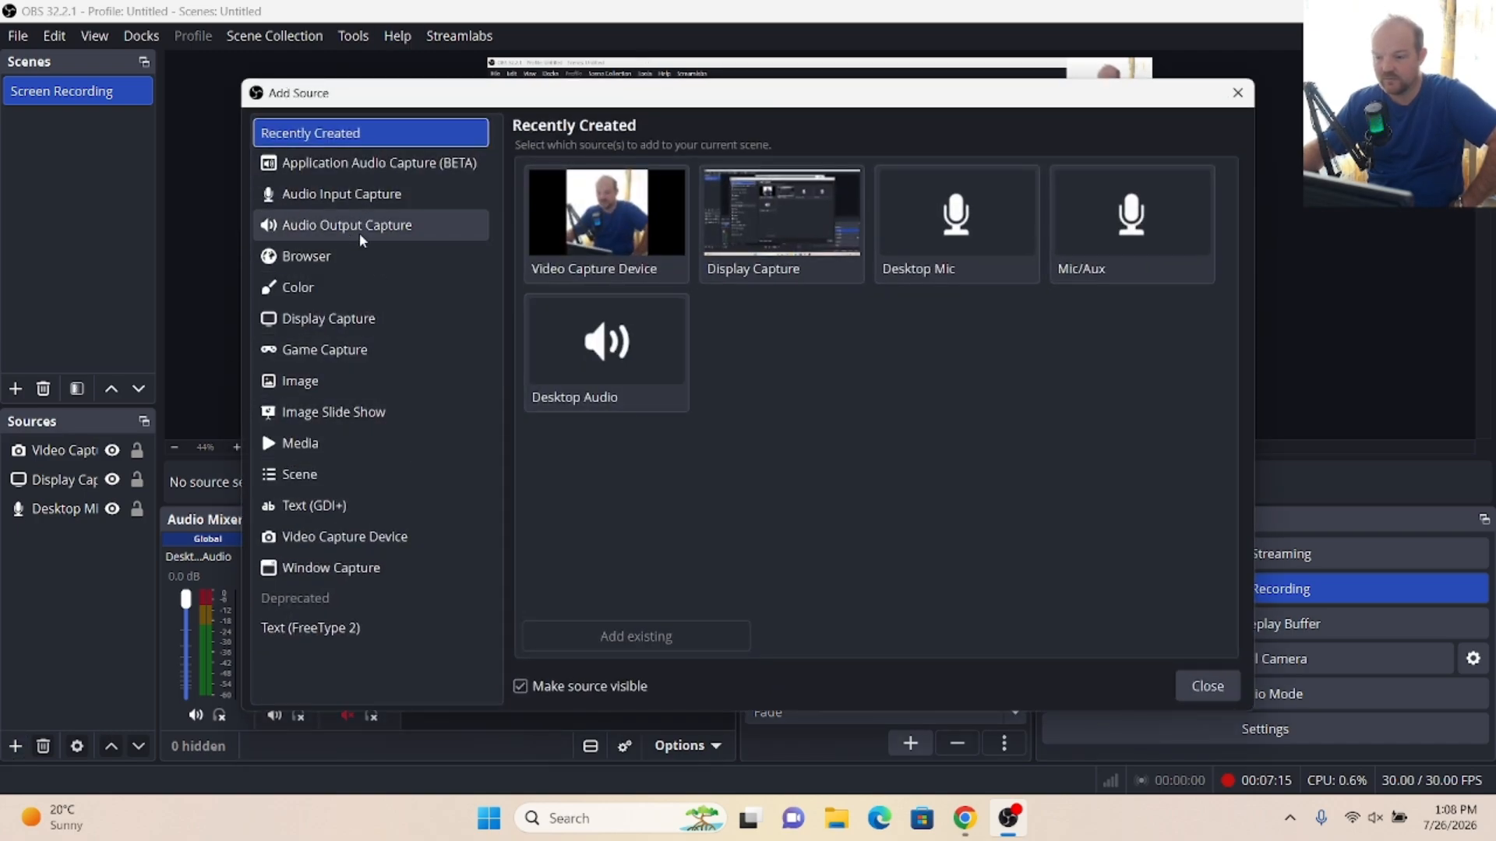
pyautogui.click(338, 195)
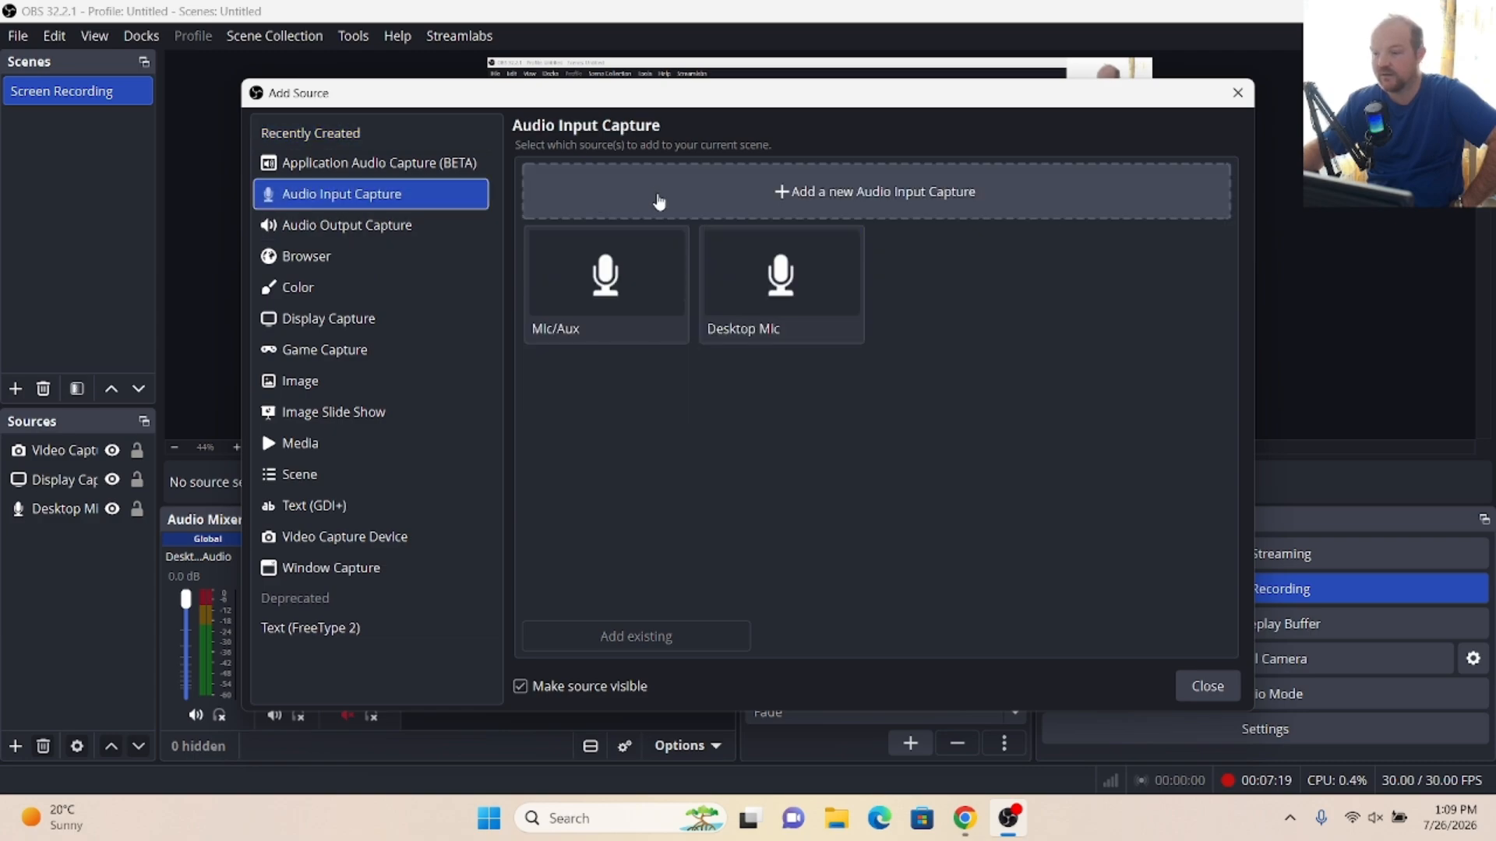
pyautogui.click(659, 202)
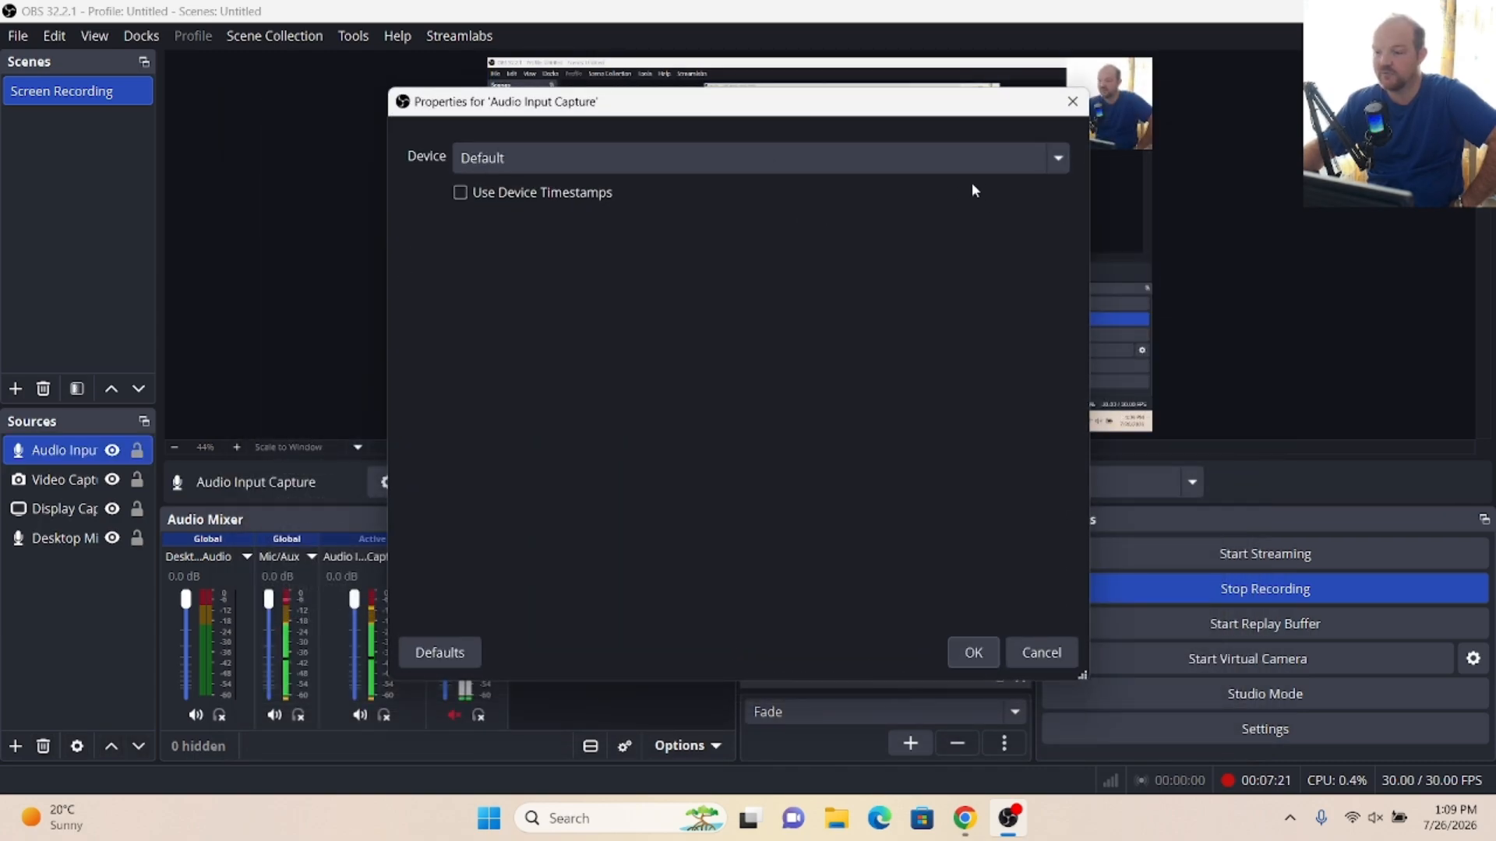
pyautogui.click(936, 161)
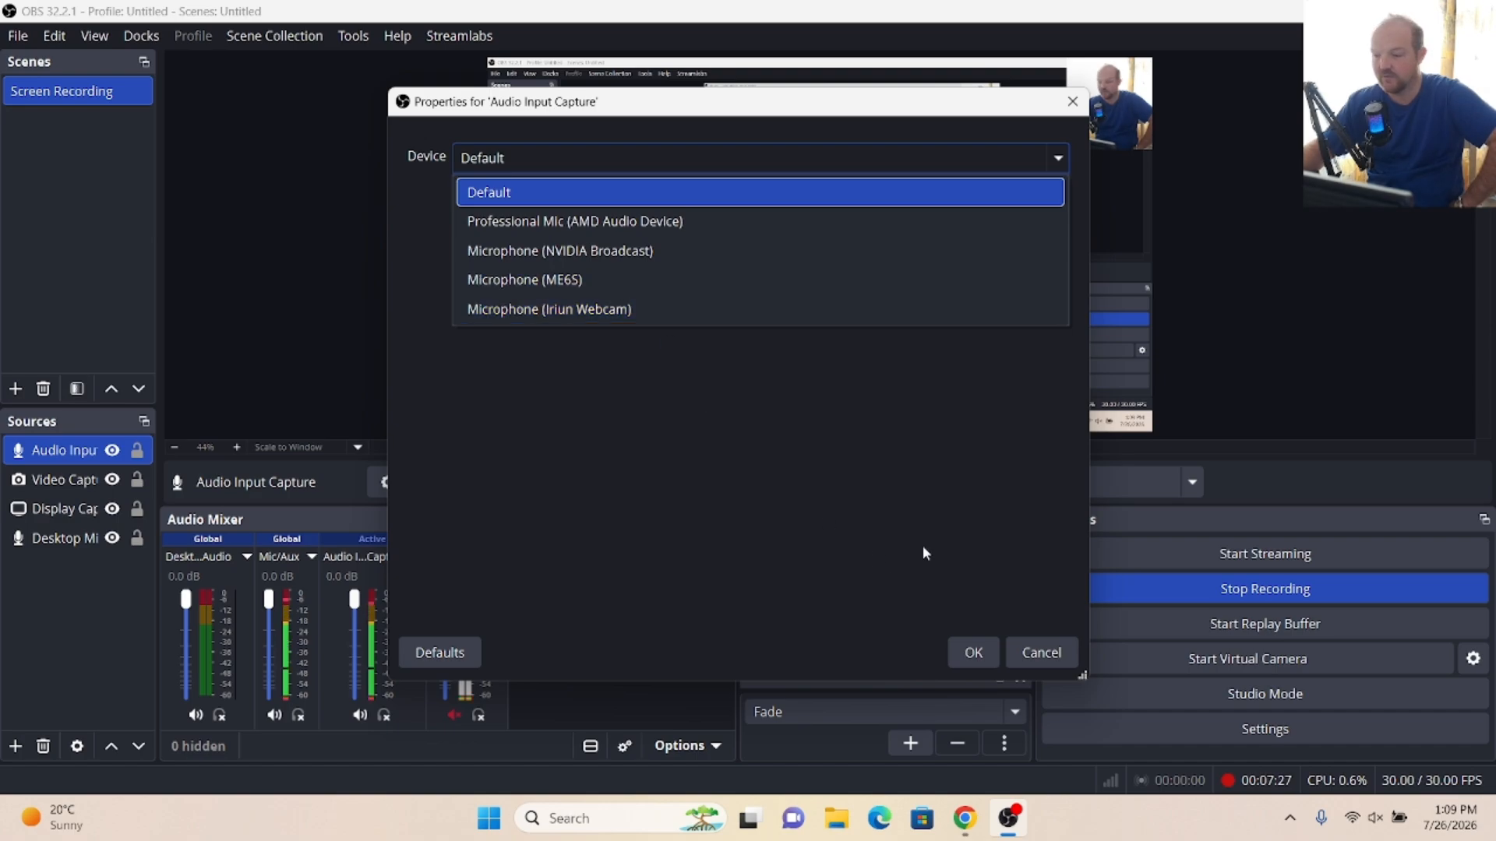
pyautogui.click(1046, 659)
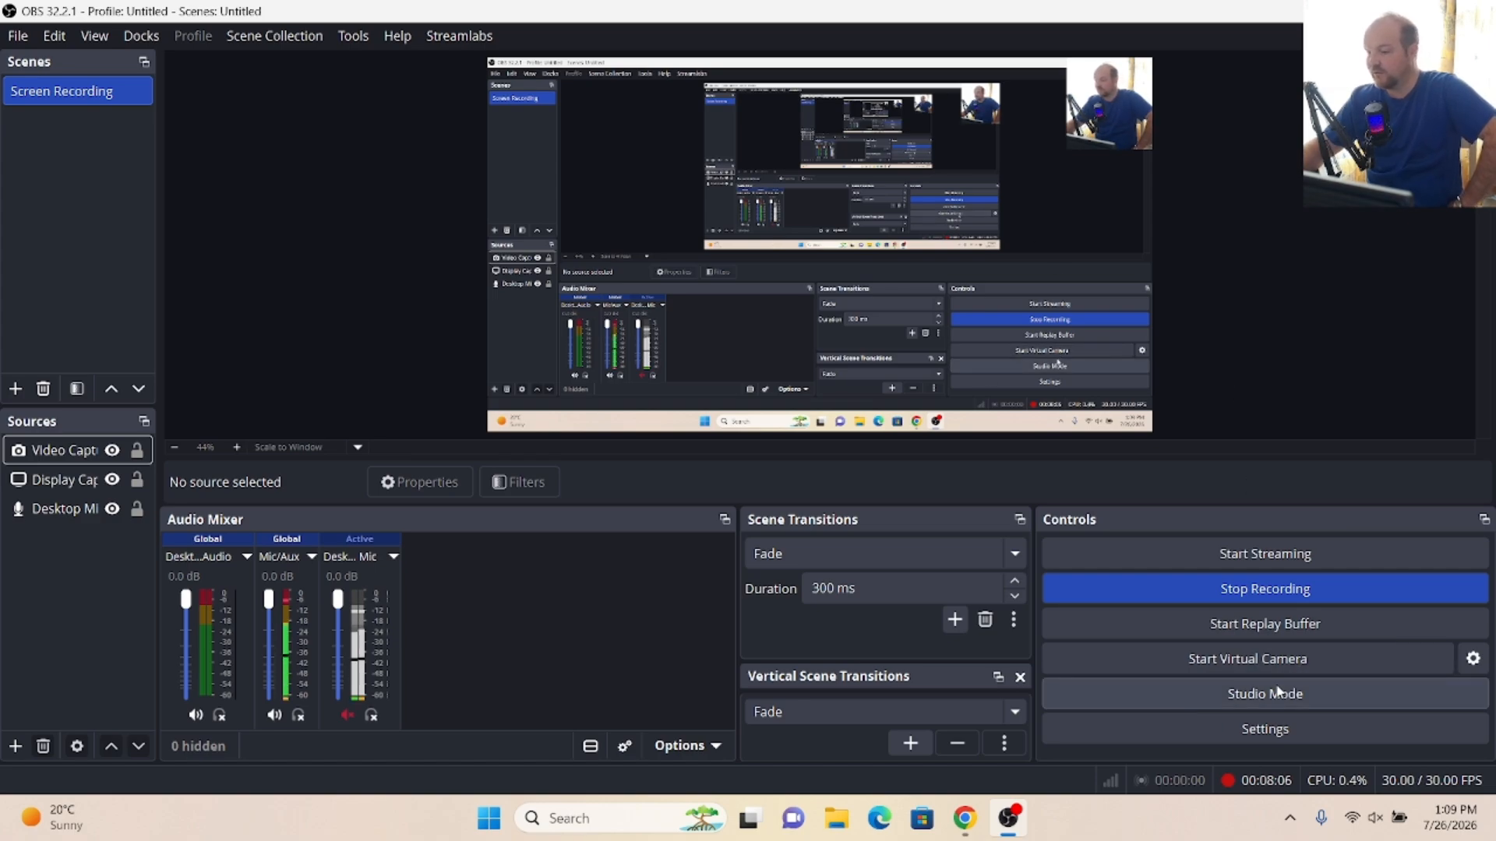
# Review the output settings for streaming, recording and the replay buffer, as well as the video and hotkey settings.
pyautogui.click(1270, 741)
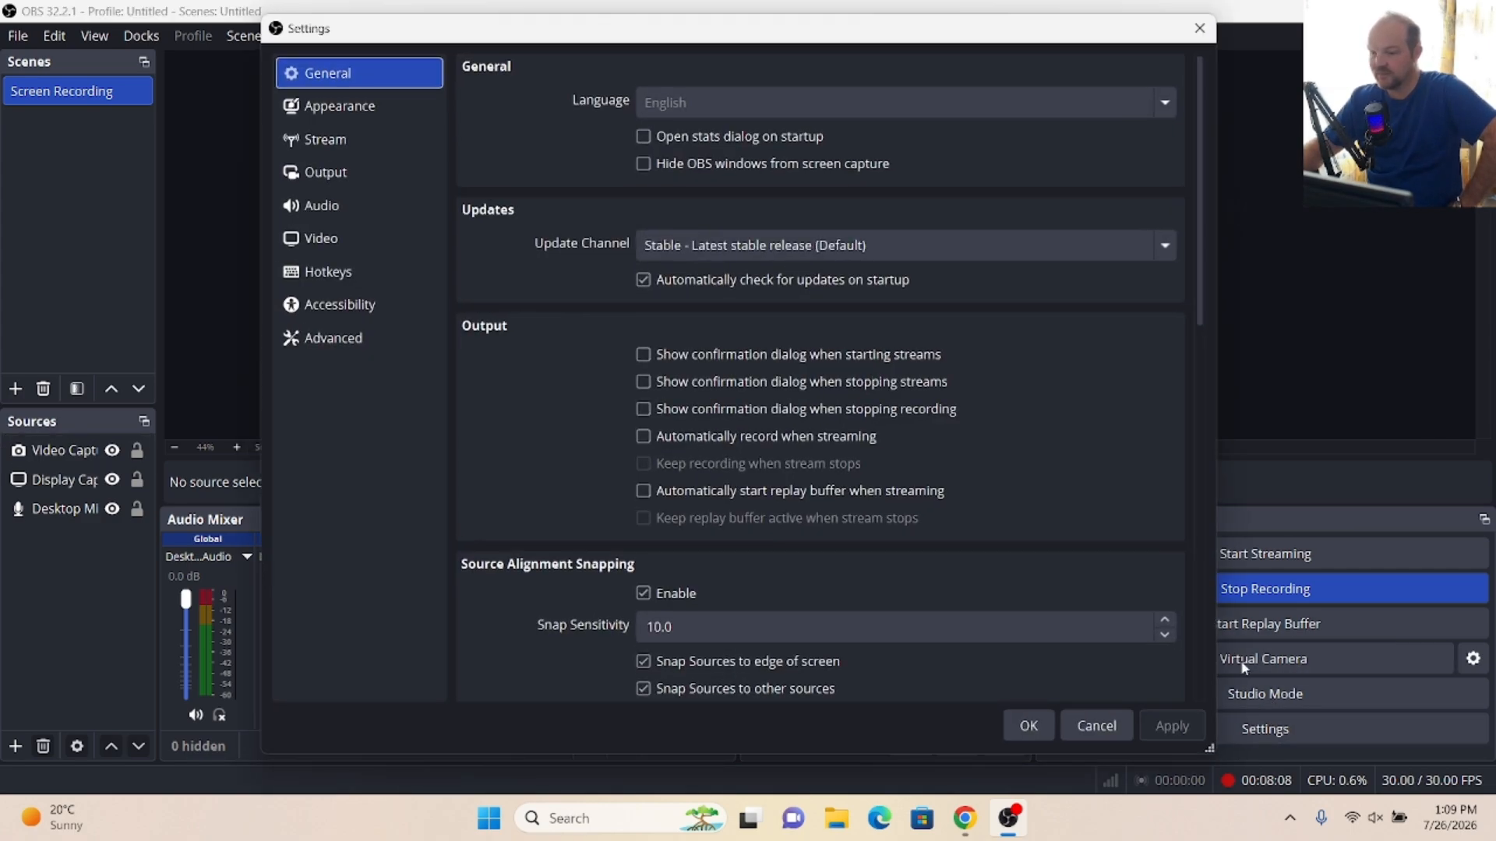
pyautogui.click(316, 173)
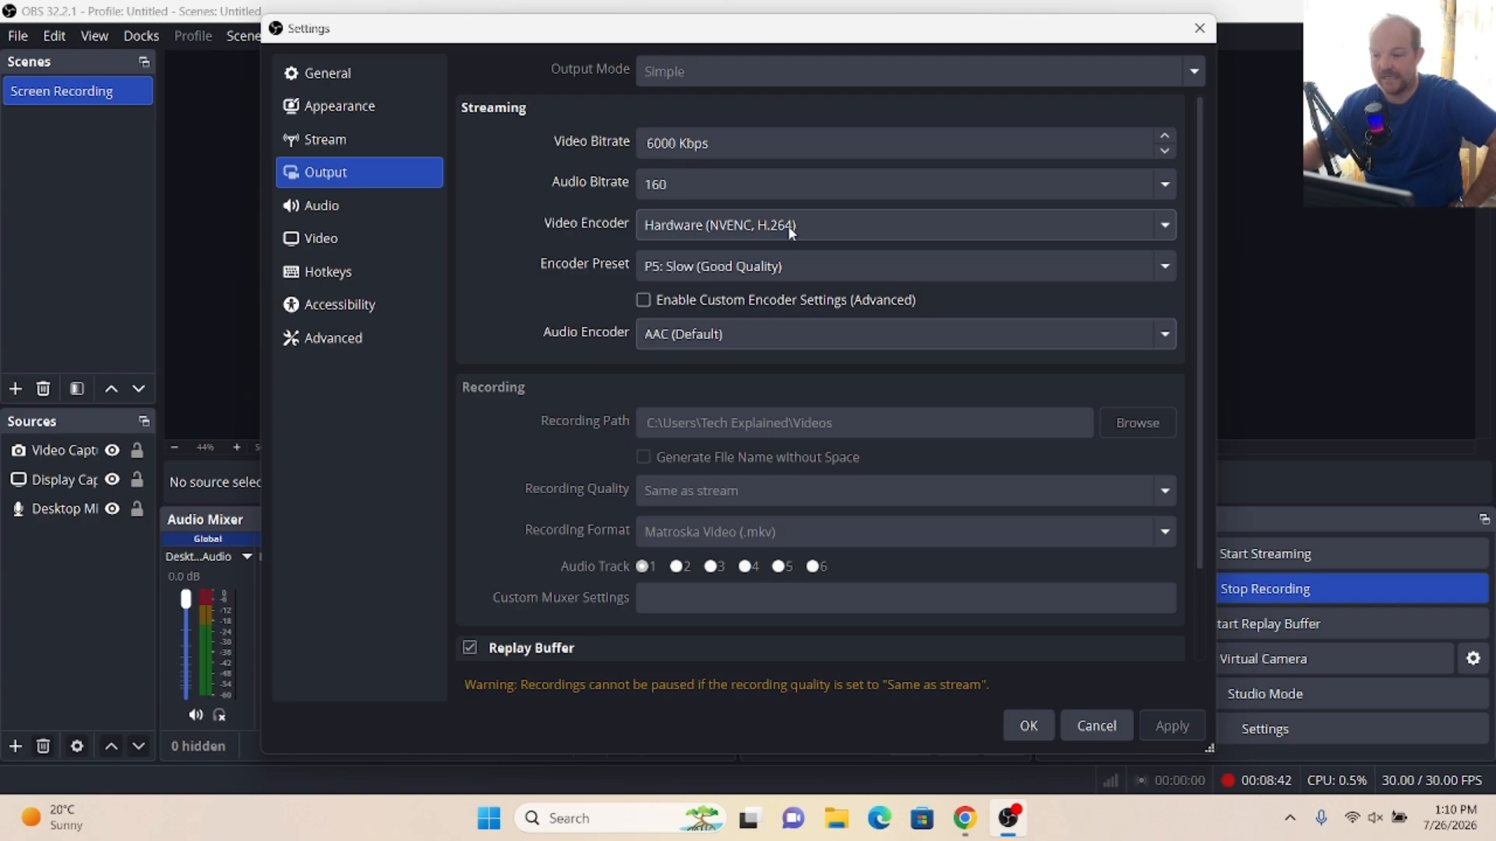
pyautogui.scroll(-2, 802, 281)
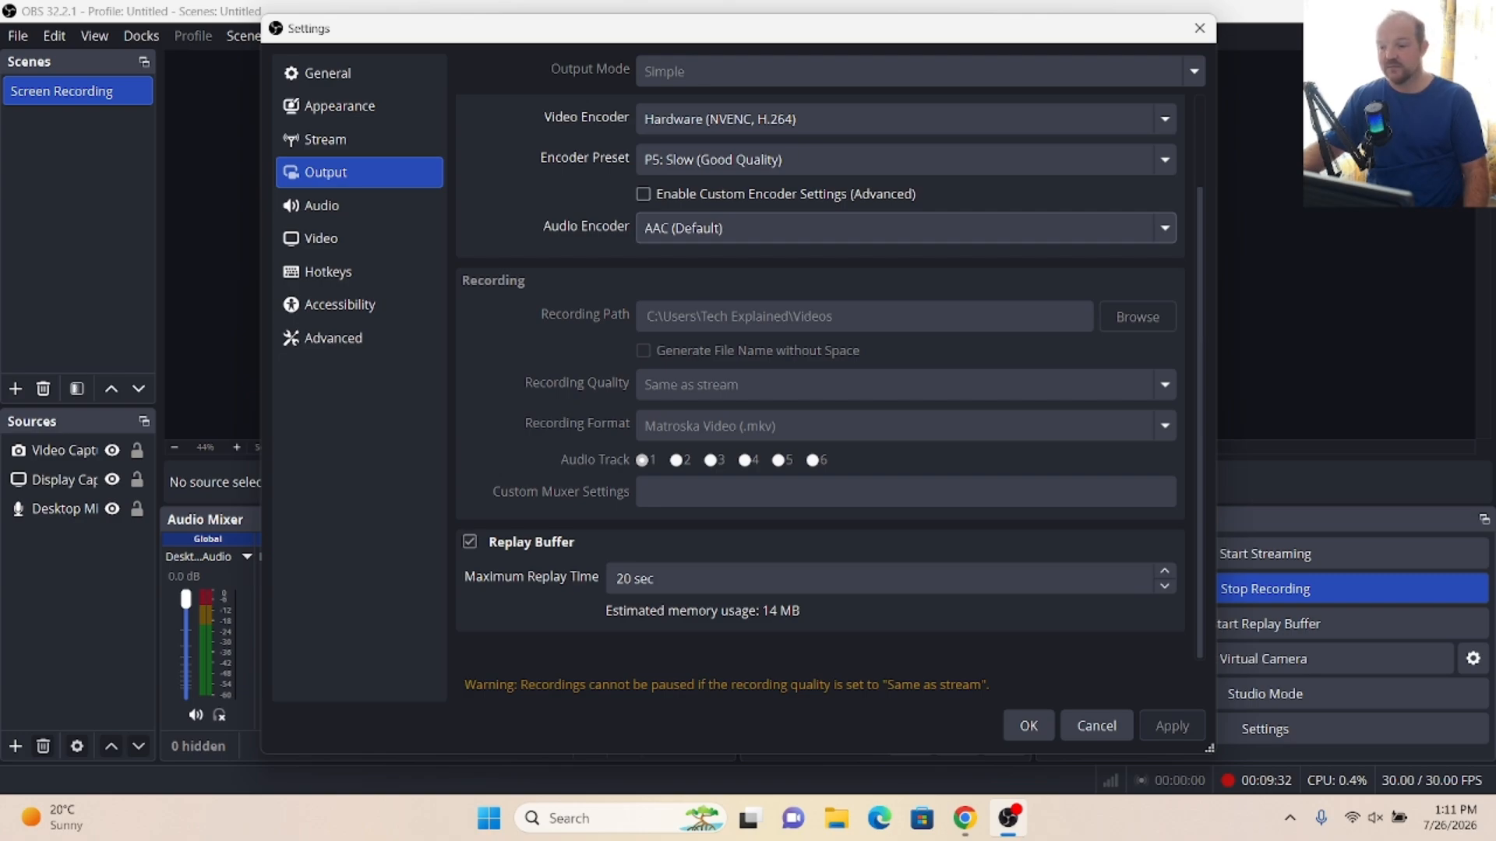
pyautogui.click(315, 240)
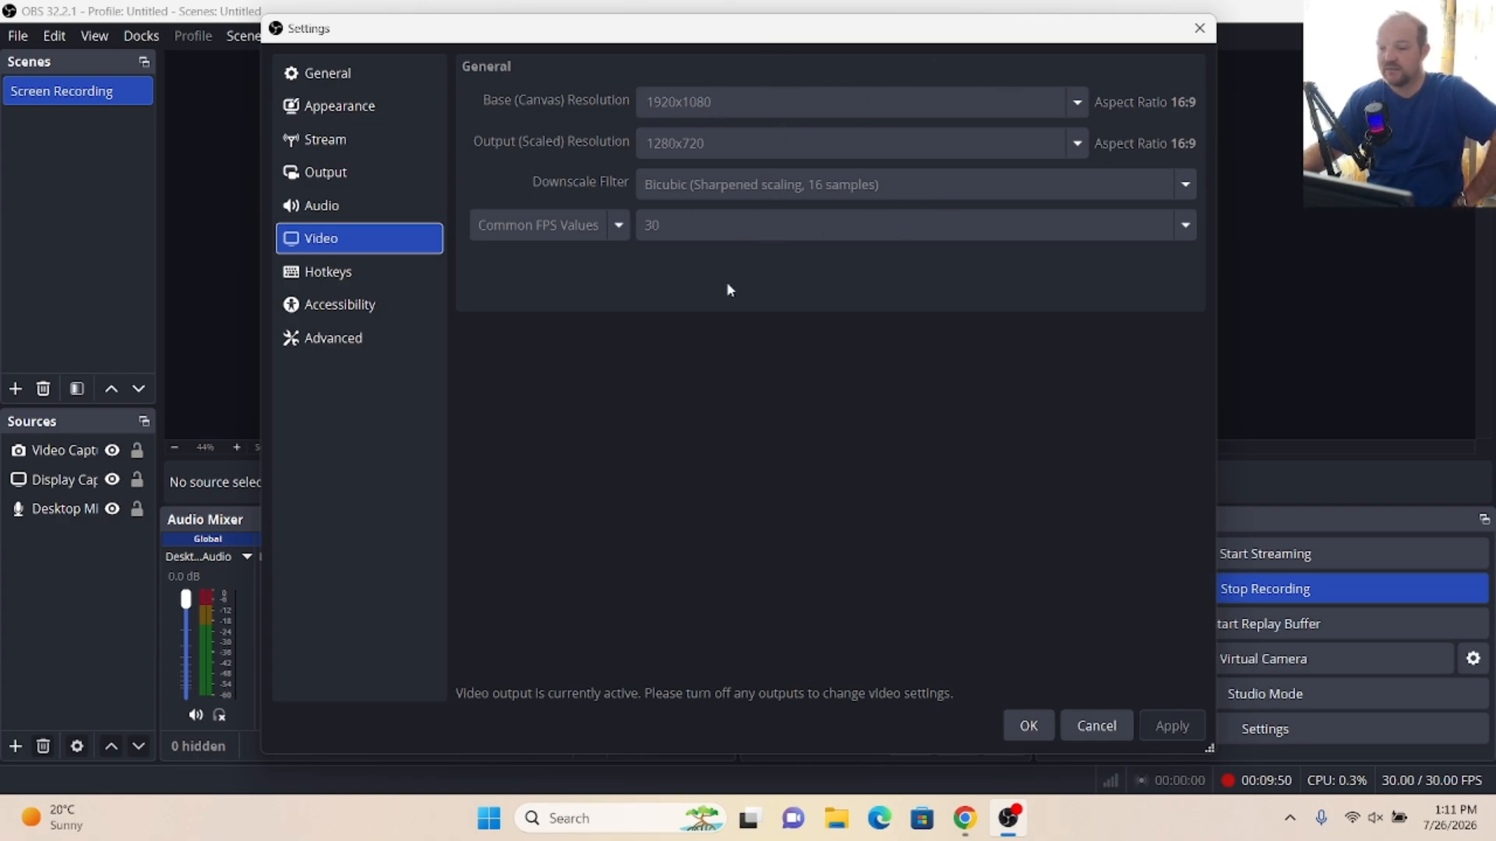
pyautogui.click(363, 271)
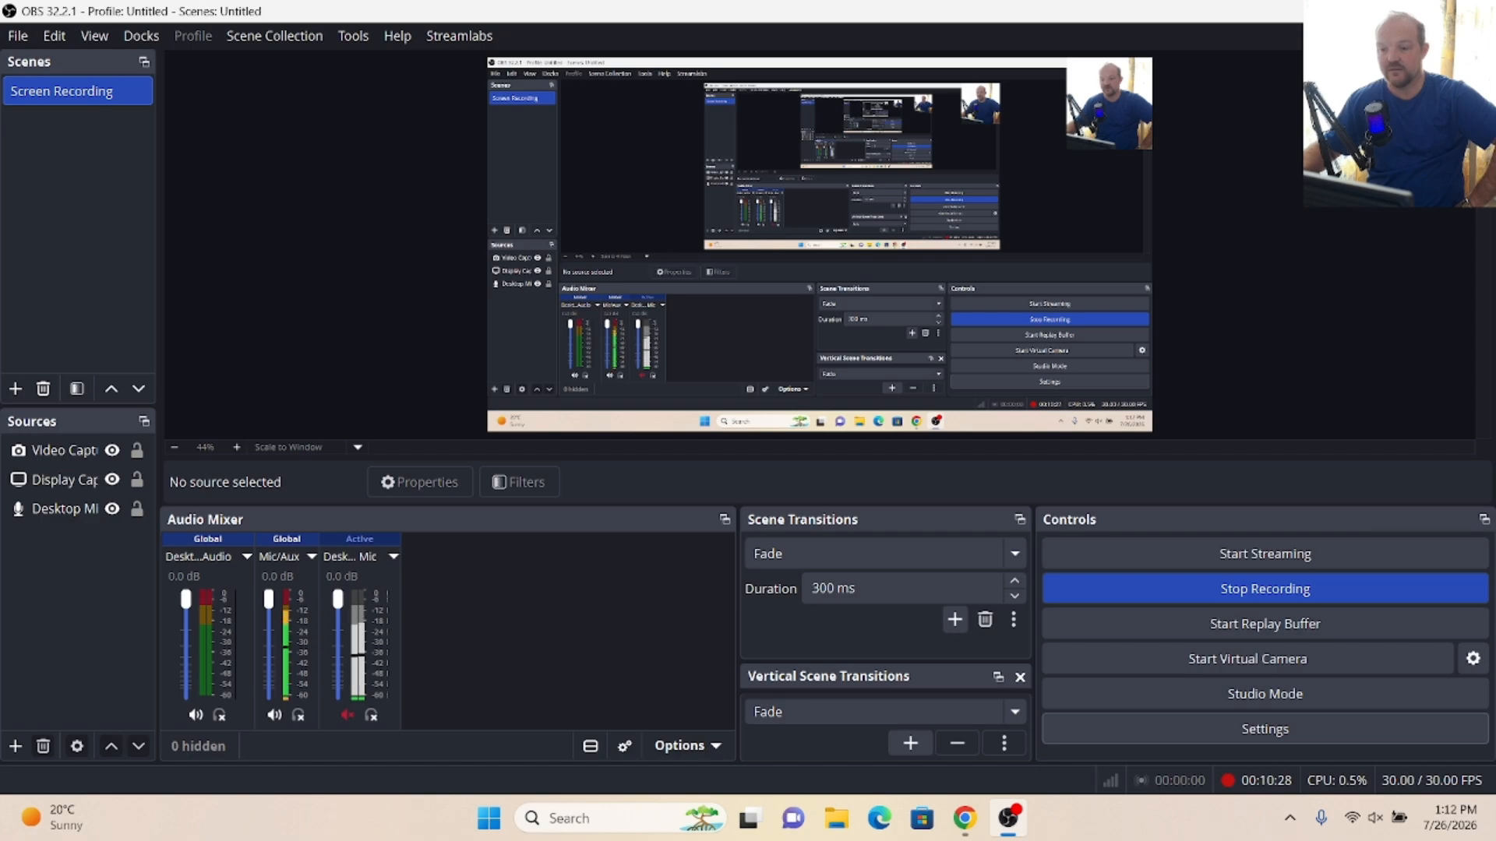
pyautogui.click(17, 36)
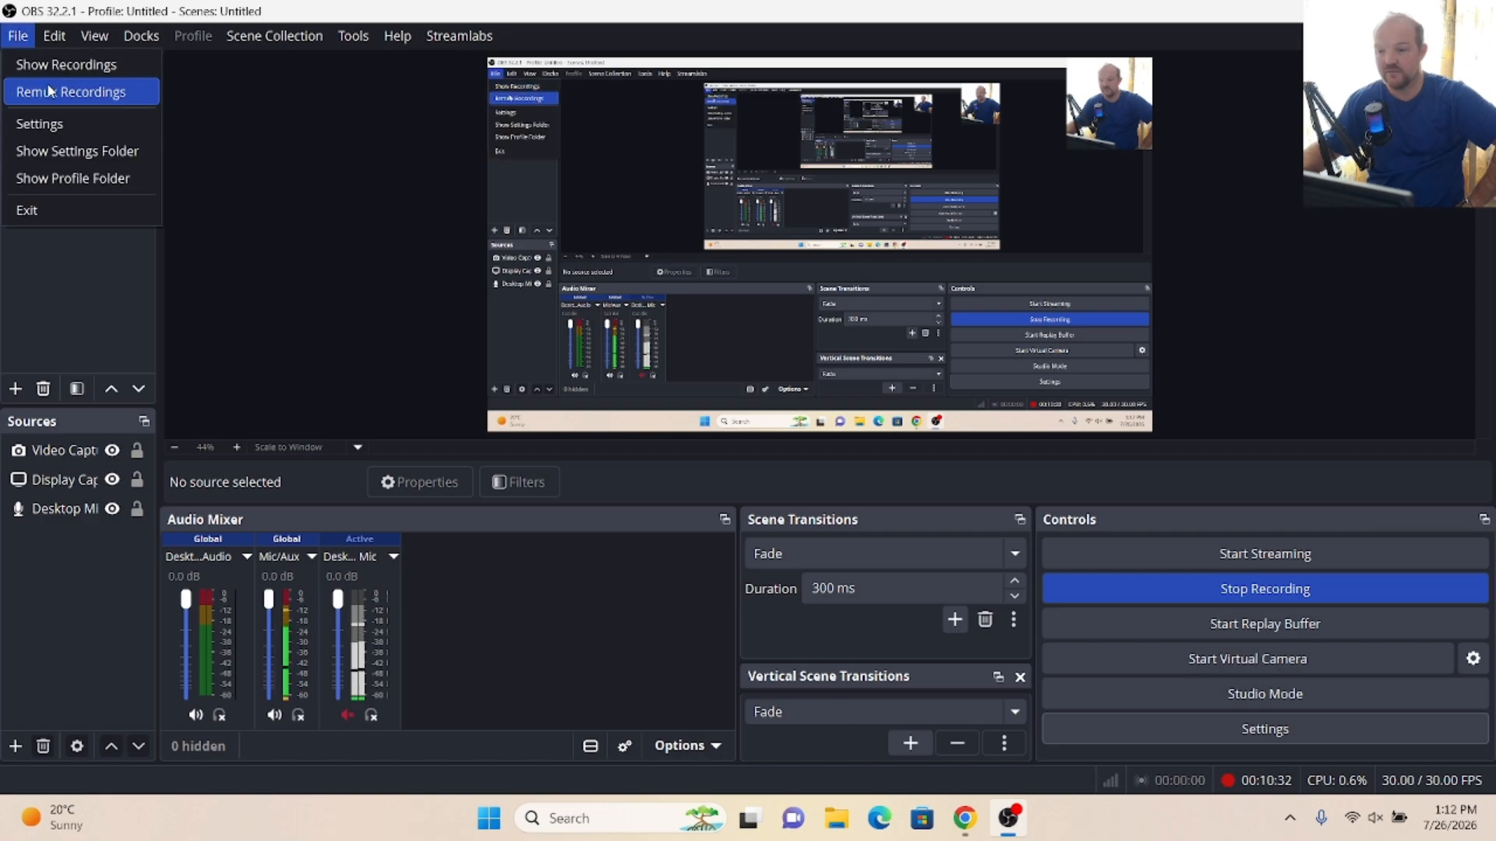
pyautogui.click(49, 91)
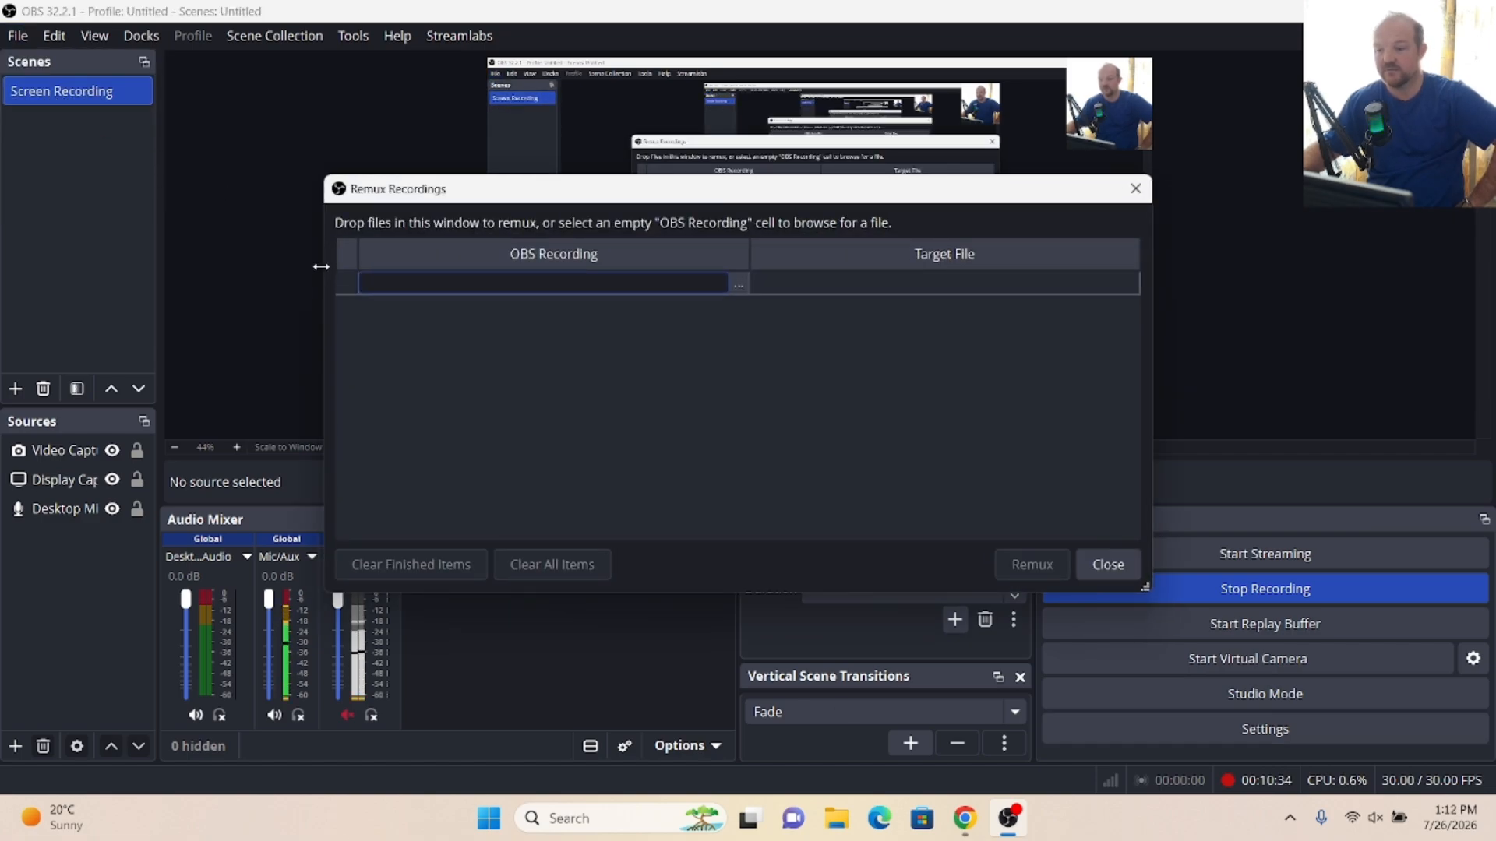
pyautogui.click(736, 285)
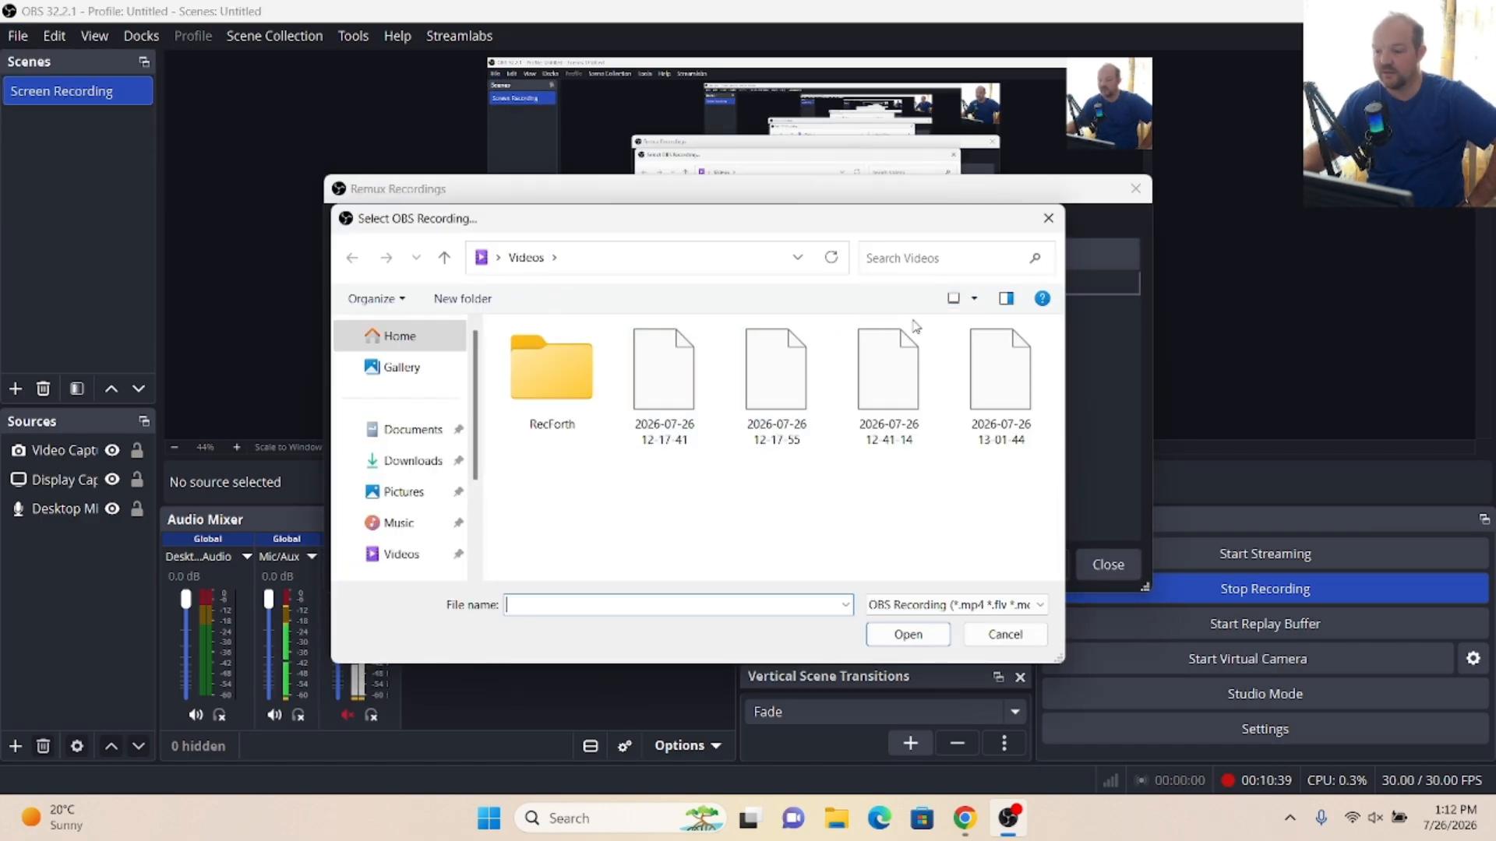
pyautogui.click(673, 366)
pyautogui.doubleClick(657, 384)
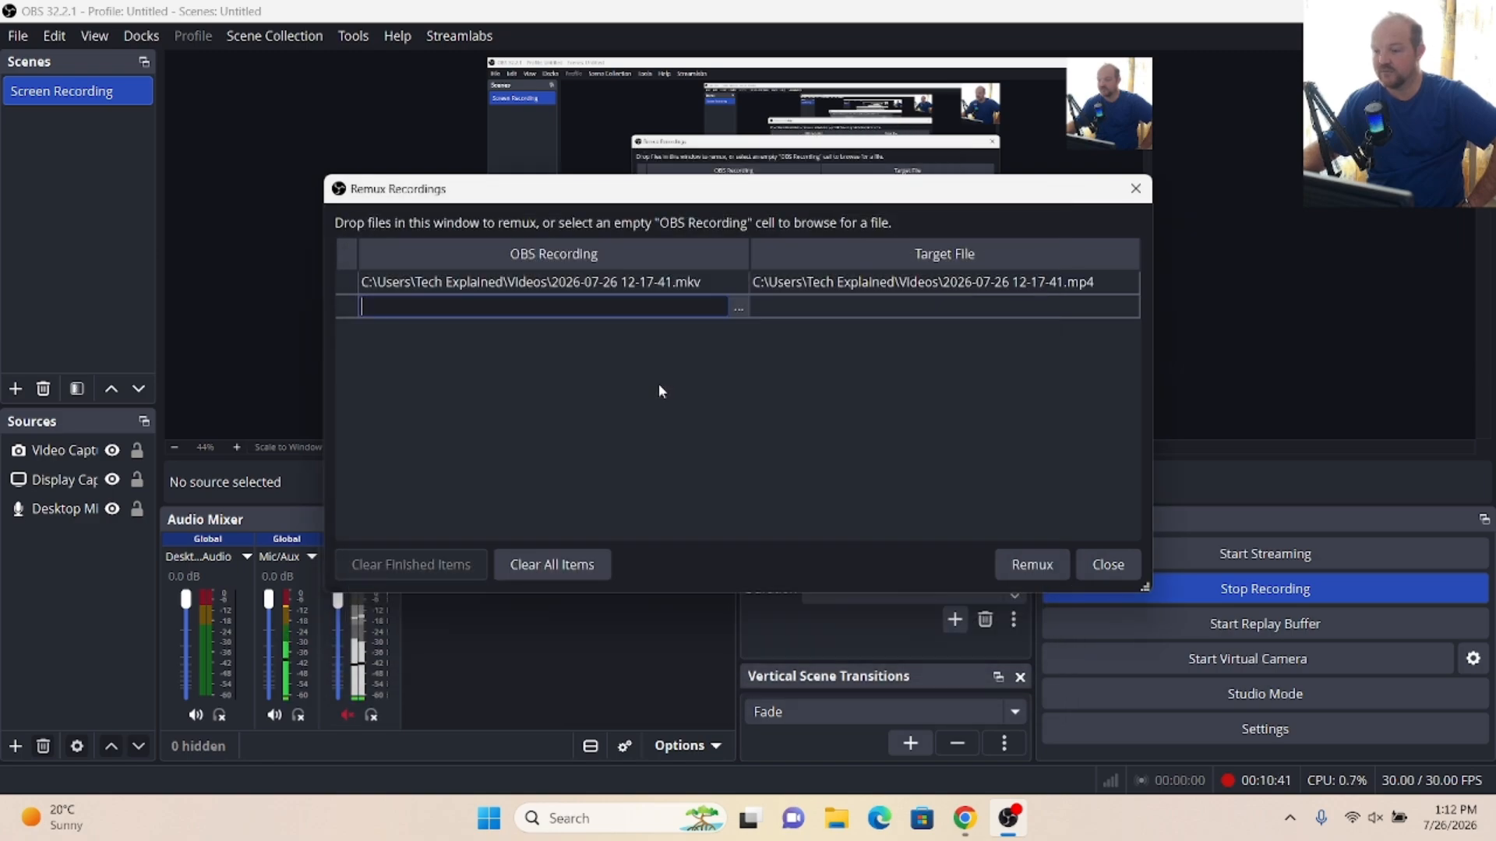
pyautogui.click(1040, 569)
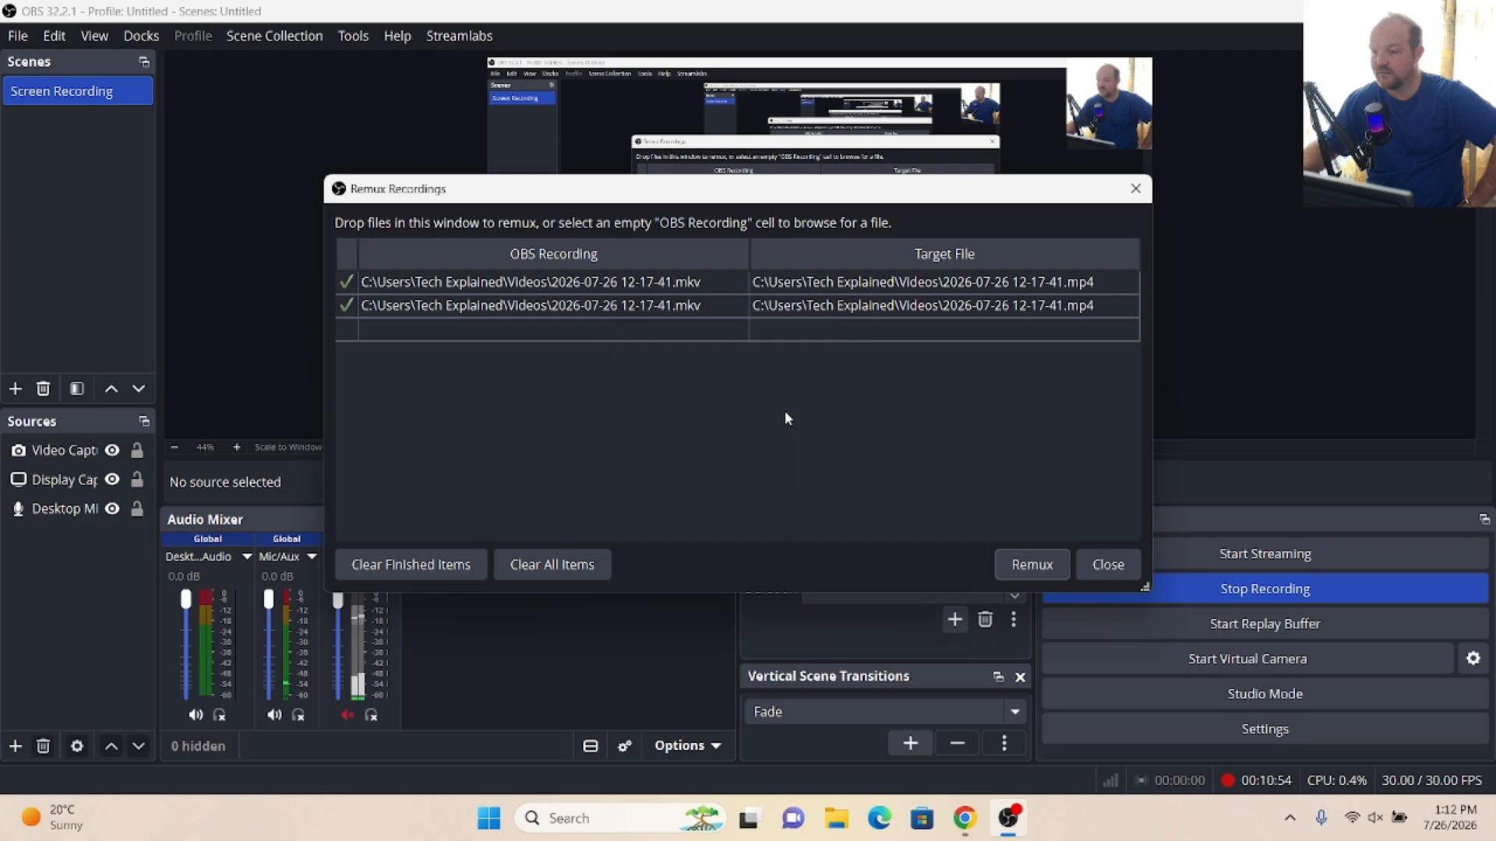
pyautogui.click(785, 413)
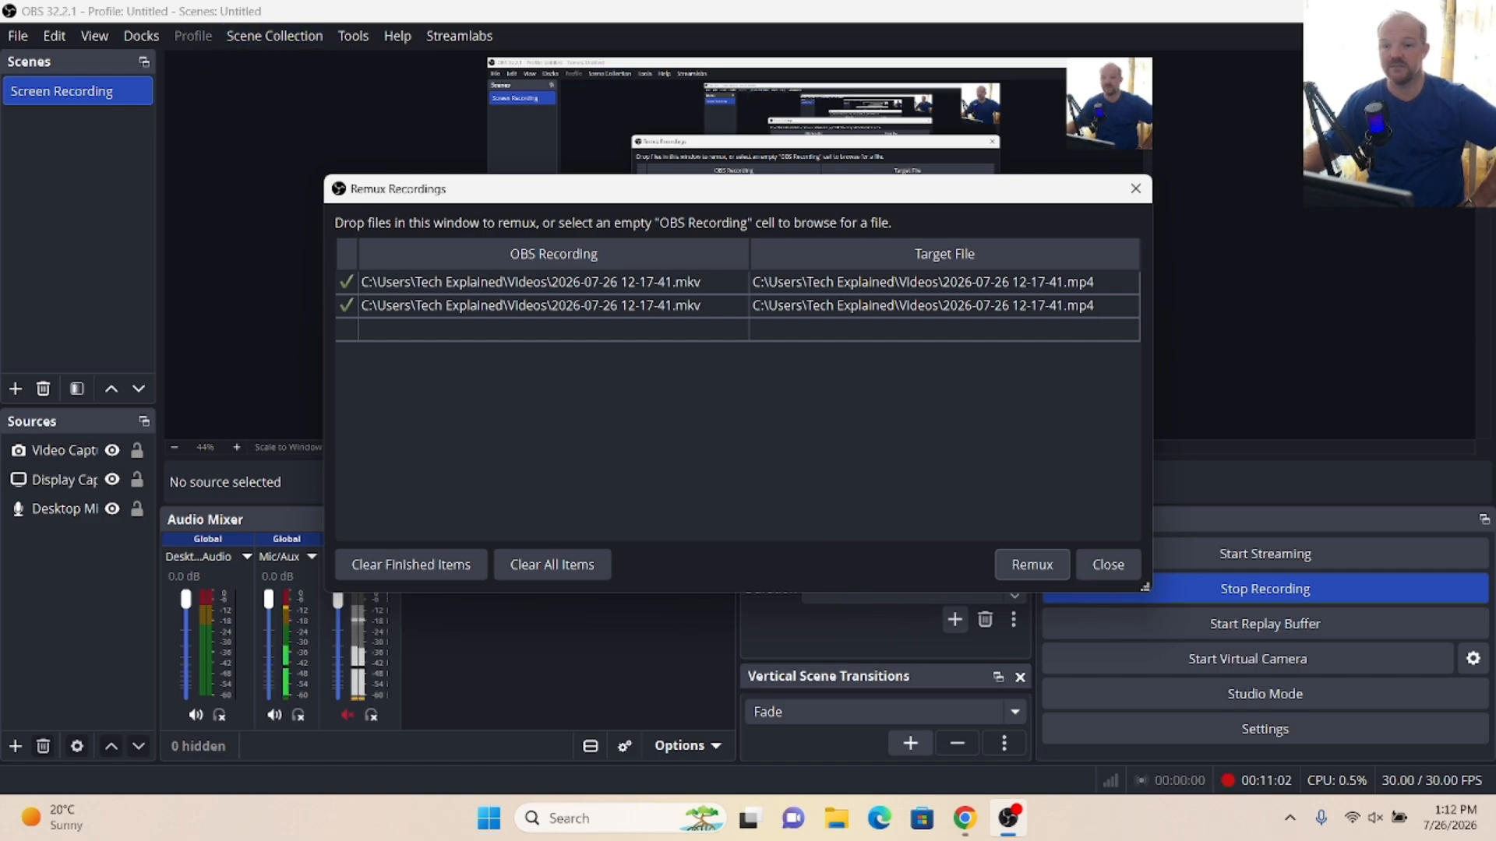
pyautogui.click(1135, 189)
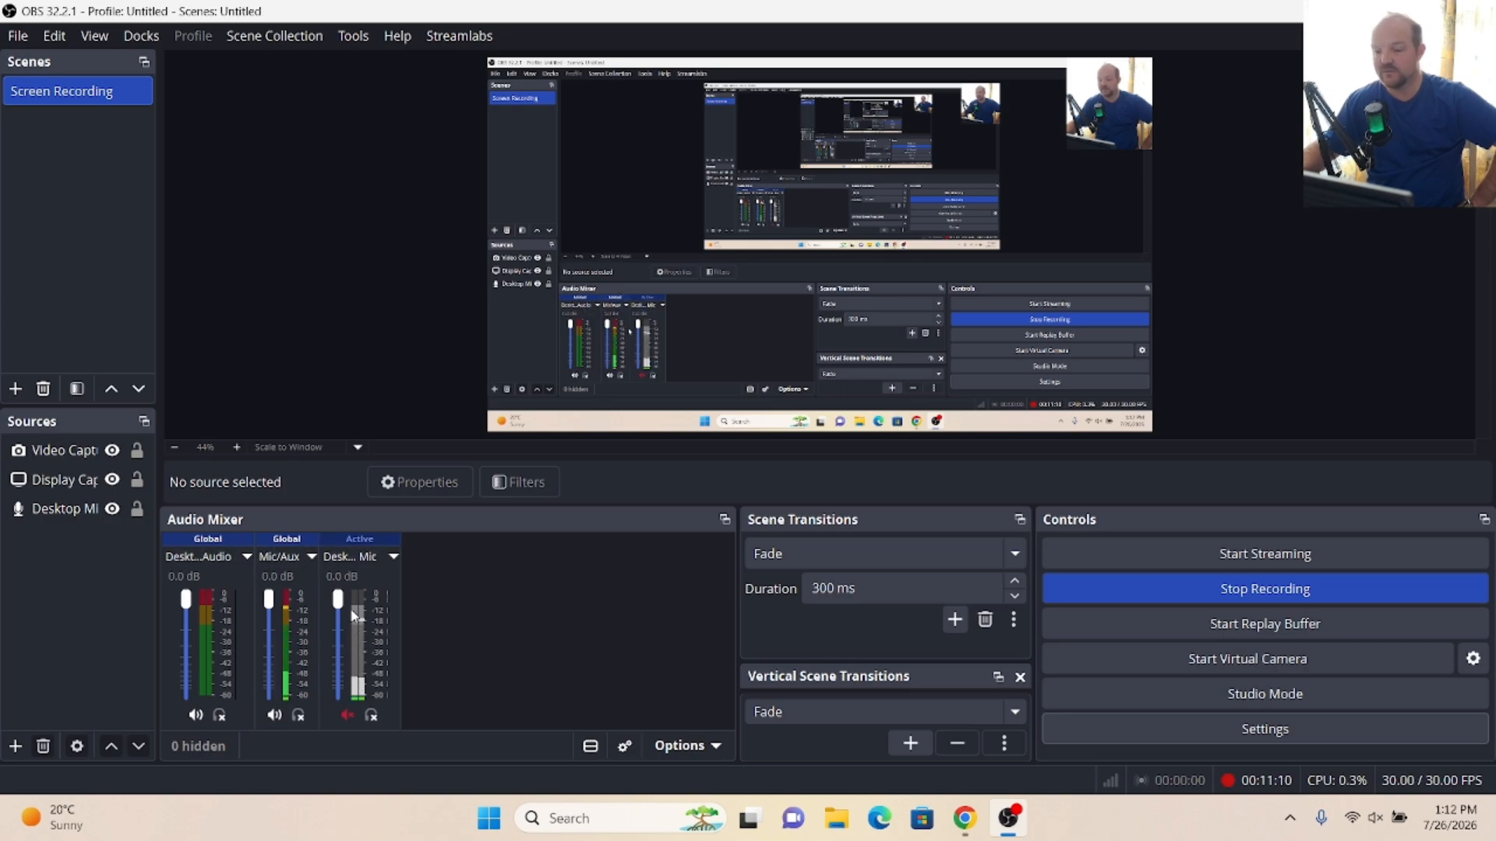
# Add a Noise Suppression filter with its default name to the Desktop Mic source.
pyautogui.click(38, 513)
pyautogui.rightClick(41, 519)
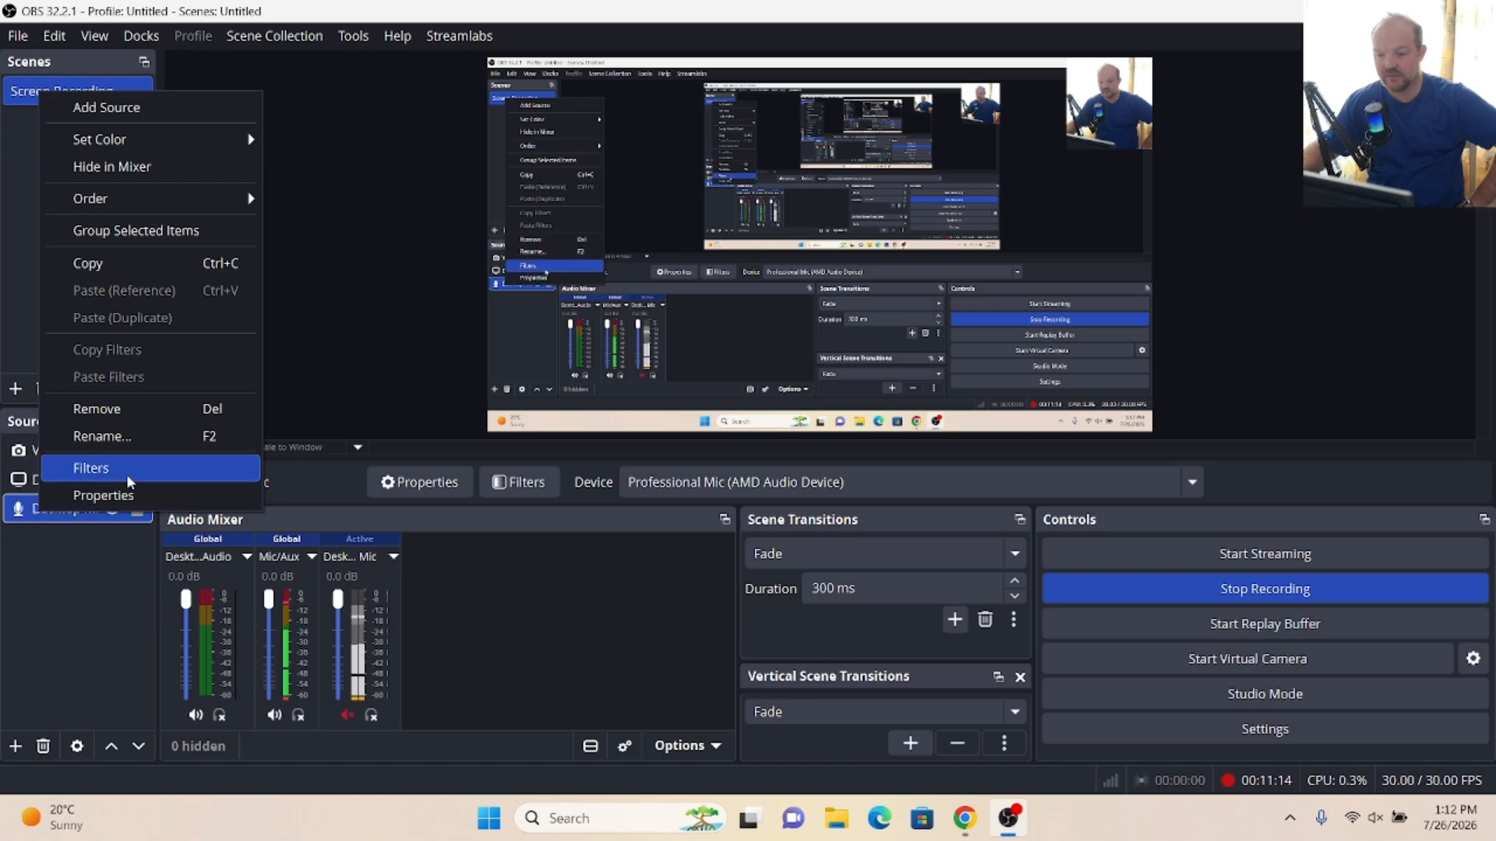
pyautogui.click(124, 472)
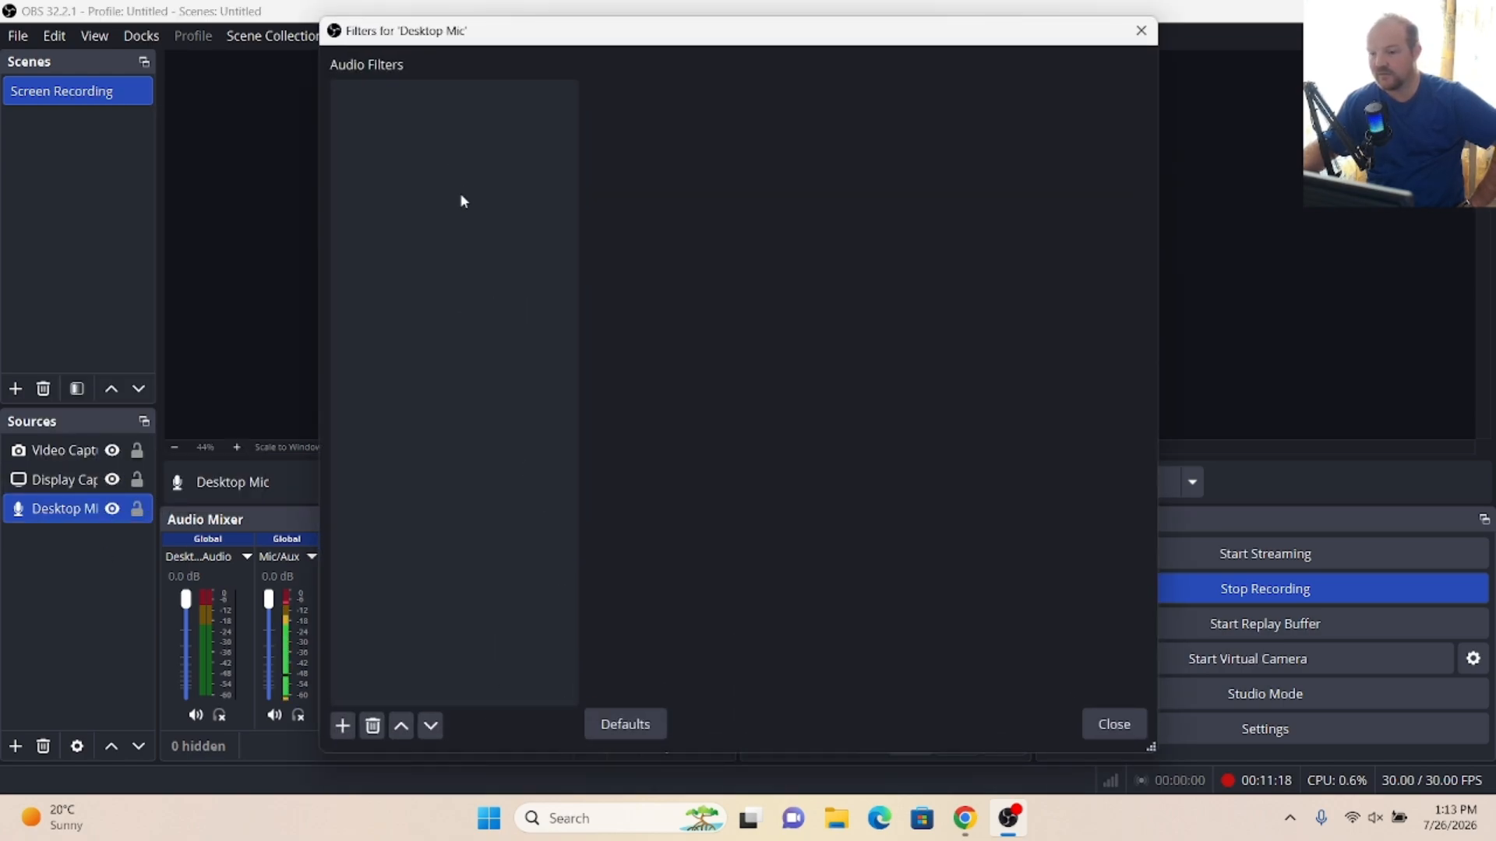
pyautogui.click(349, 728)
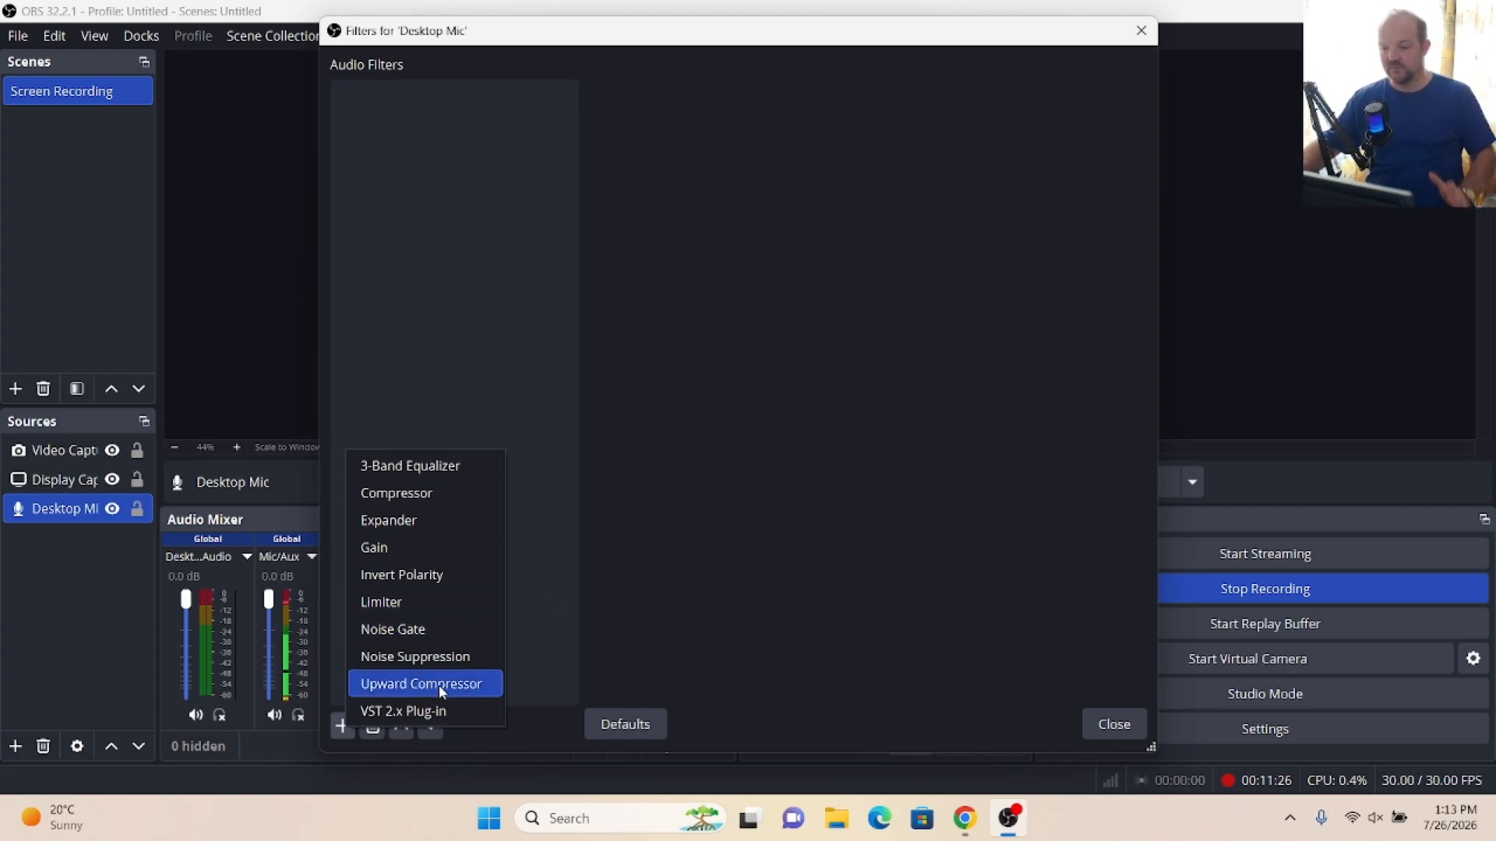
pyautogui.click(451, 655)
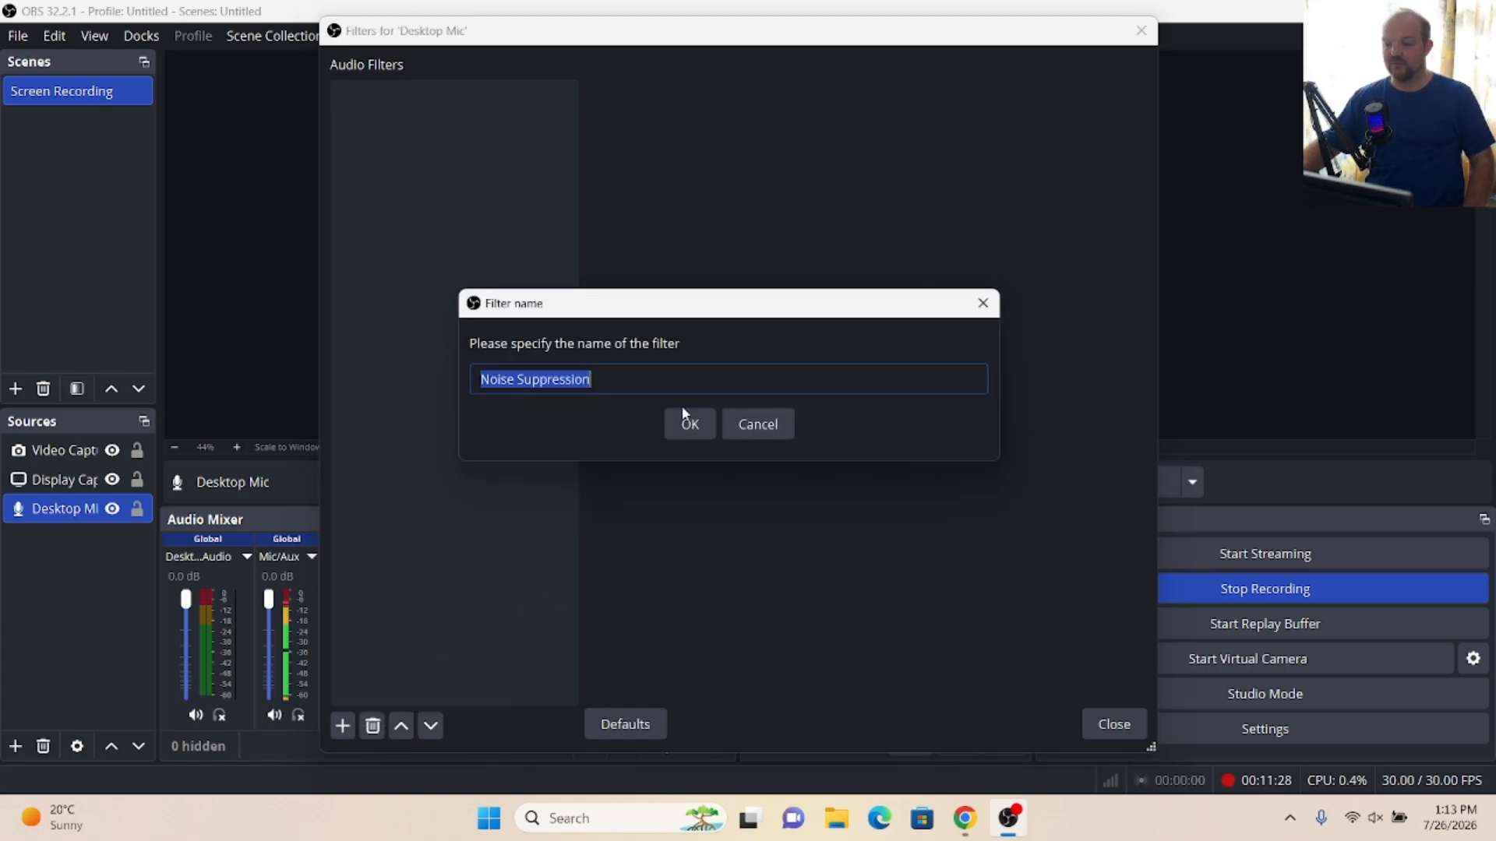
pyautogui.click(690, 425)
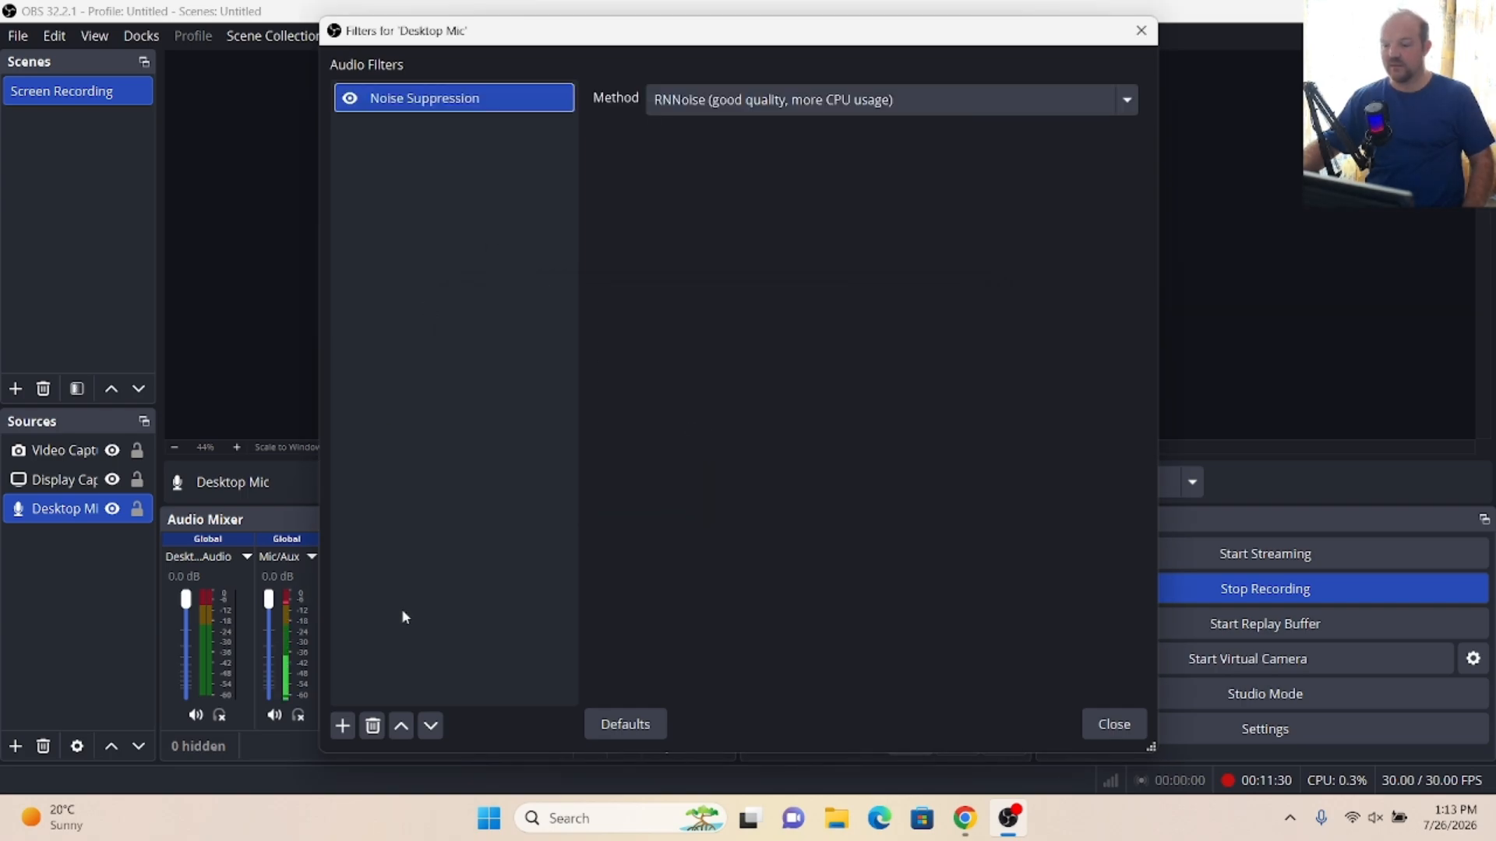
# Add a Noise Gate filter with its default name to the Desktop Mic source.
pyautogui.click(342, 726)
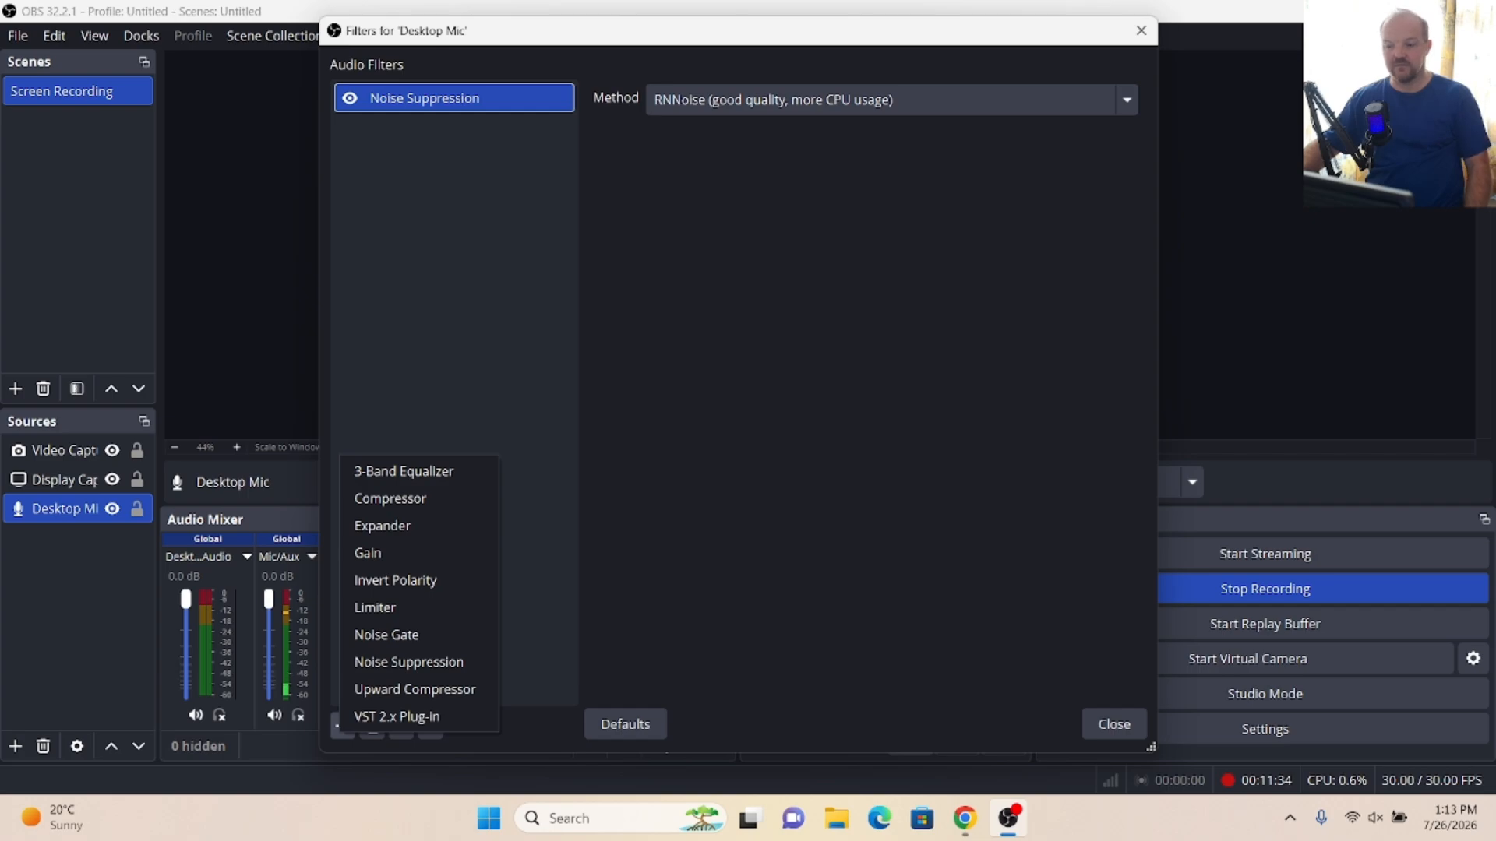
pyautogui.click(415, 649)
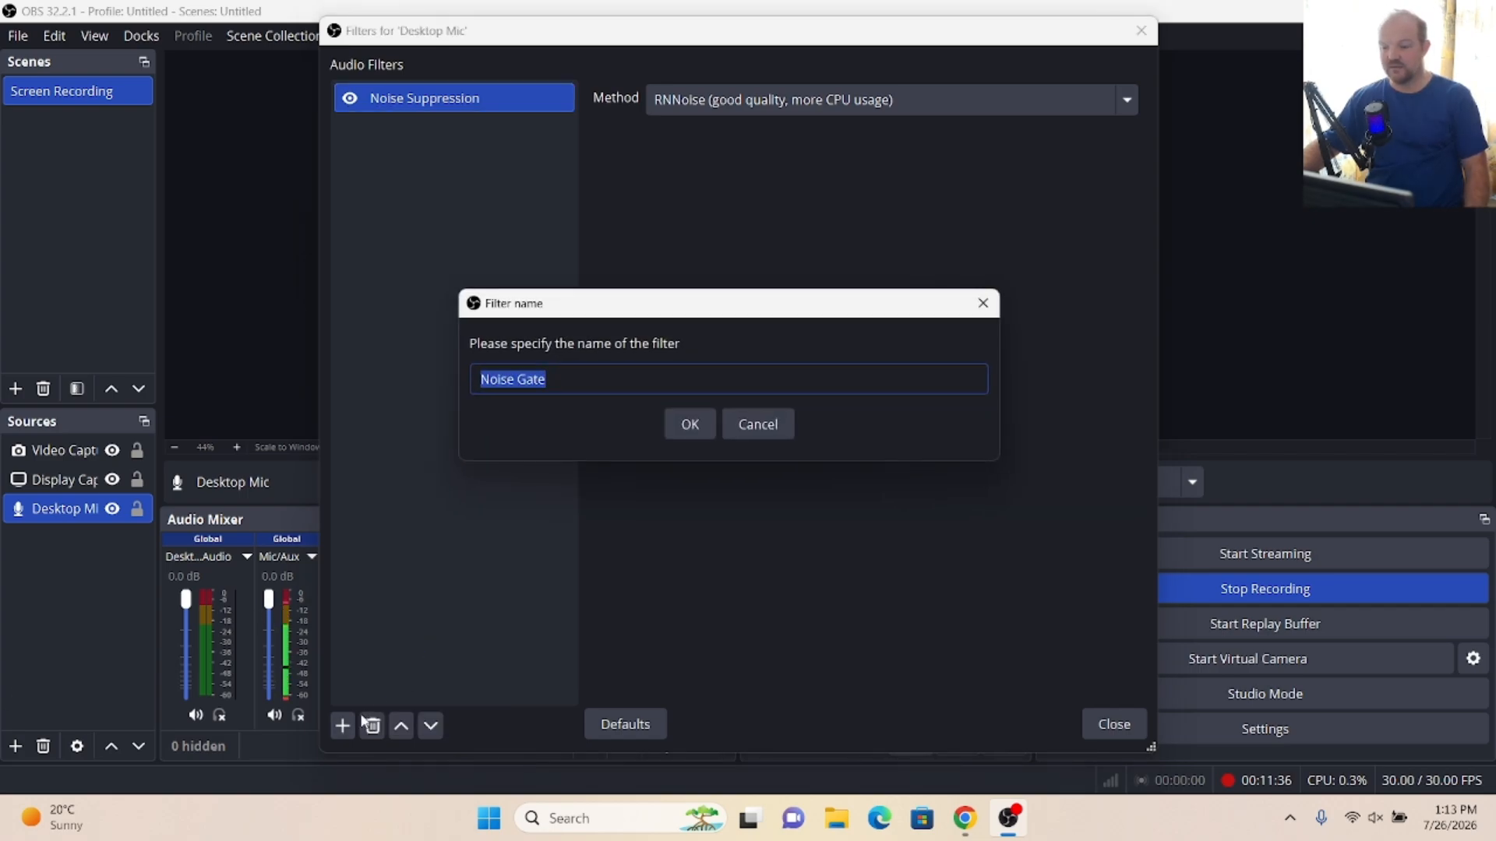
pyautogui.click(689, 427)
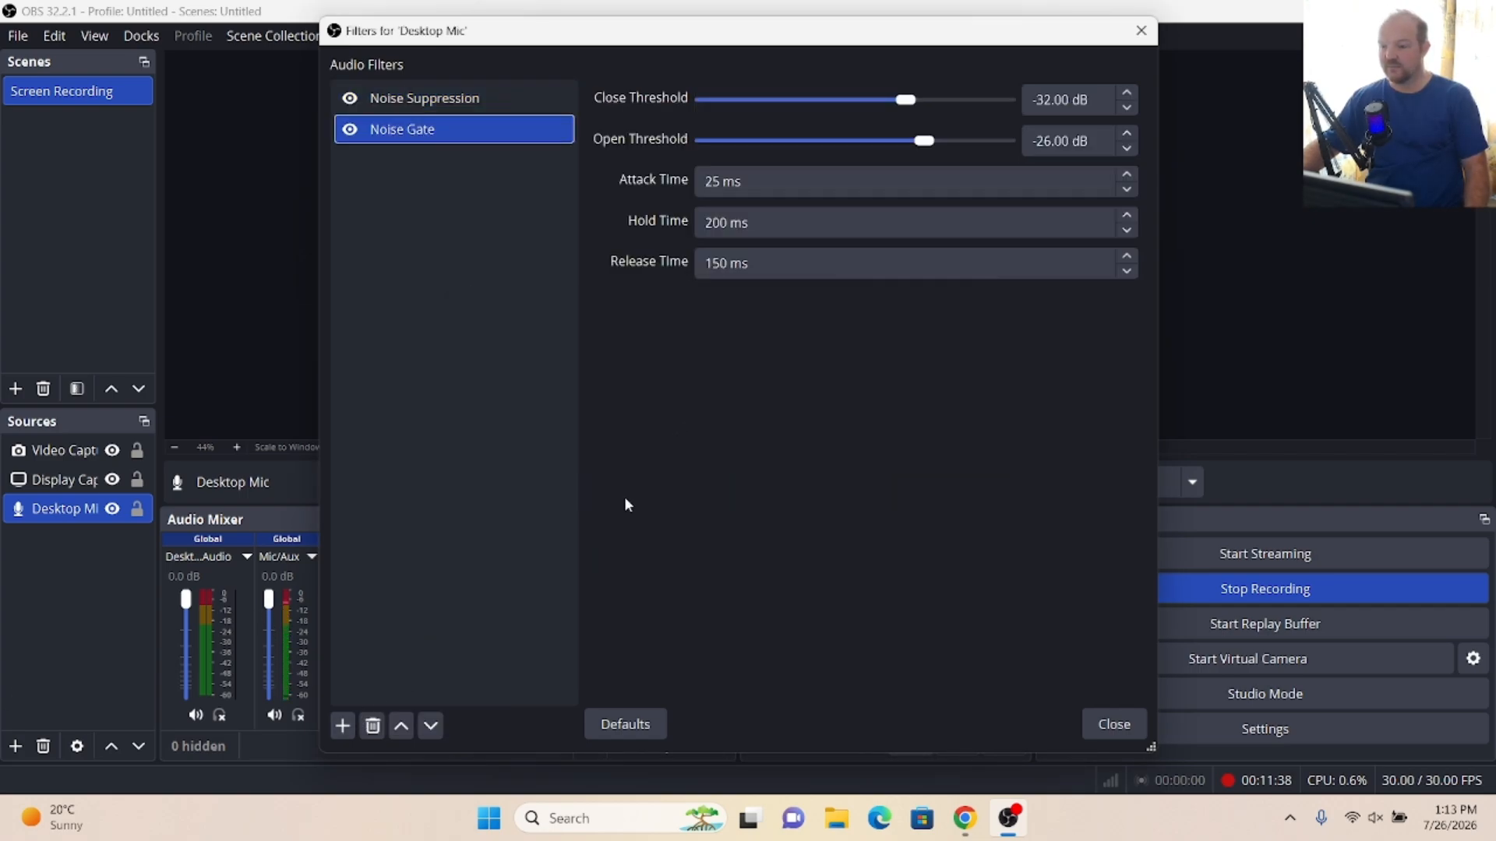
# Add an Upward Compressor filter with its default name to the Desktop Mic source and close the filters window.
pyautogui.click(342, 727)
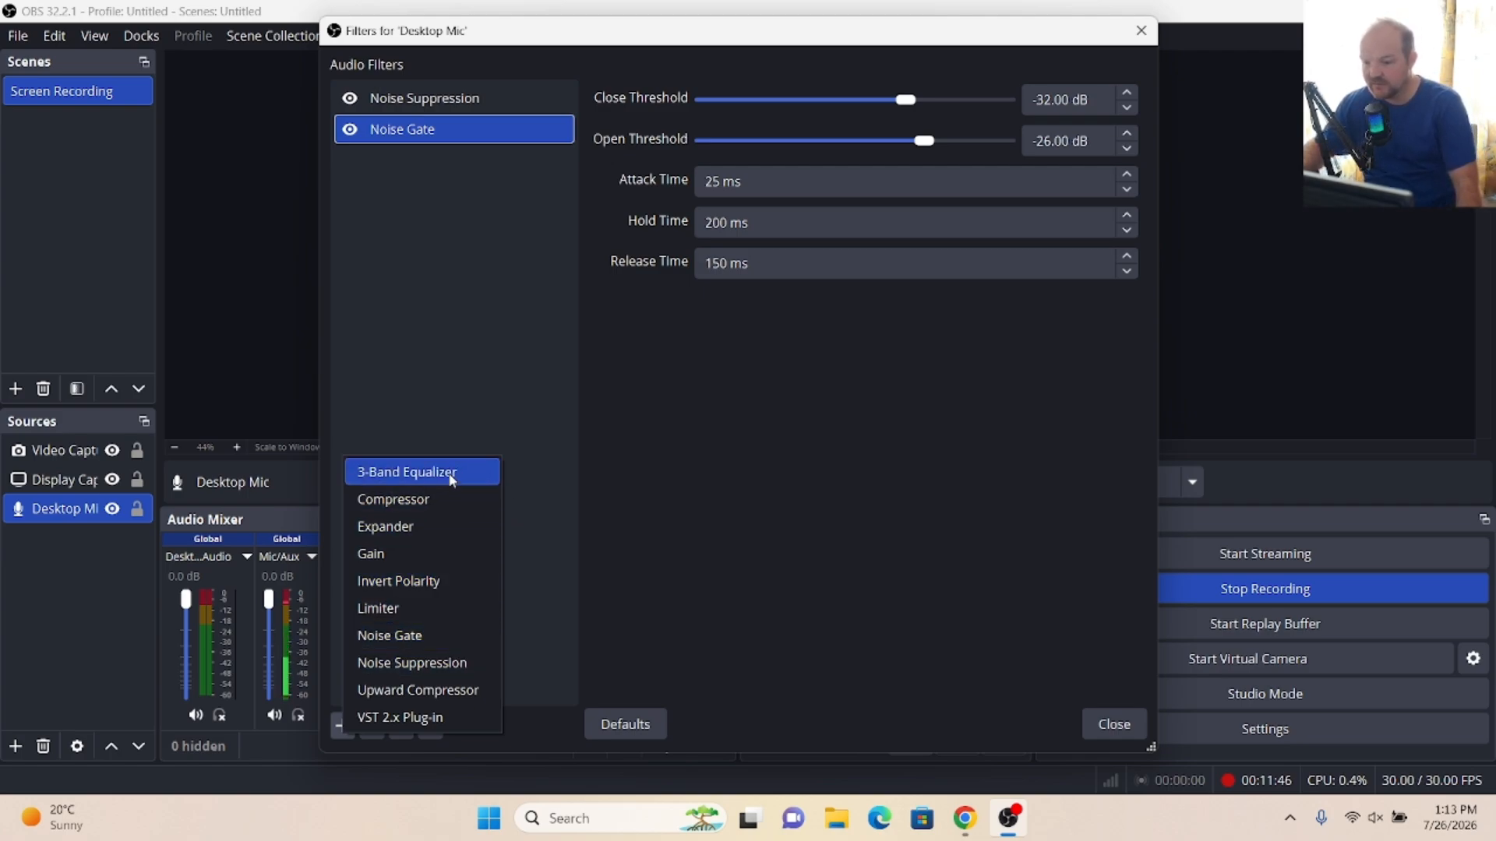
pyautogui.click(427, 689)
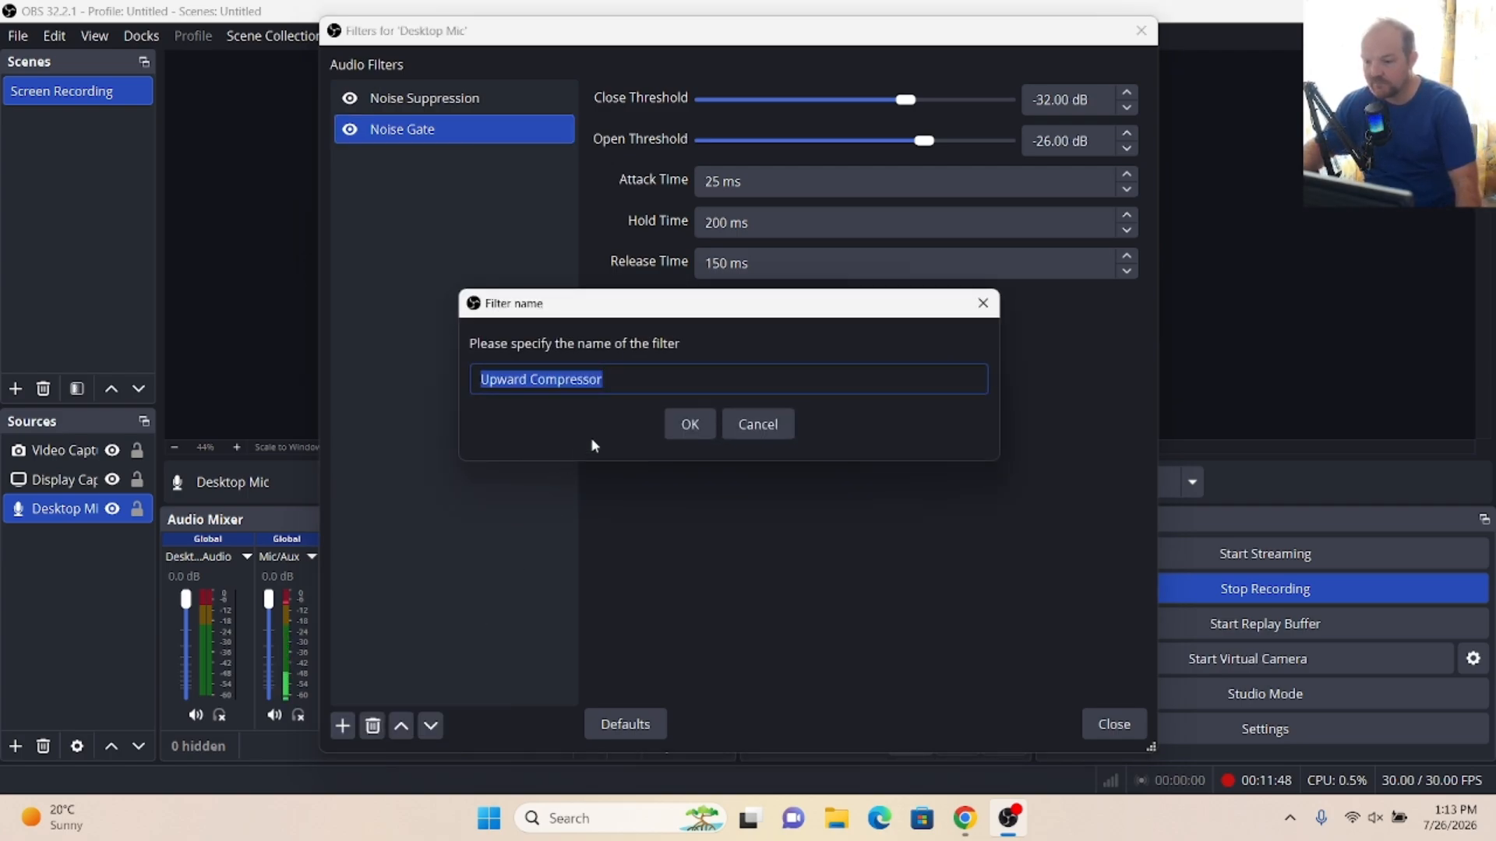
pyautogui.click(684, 424)
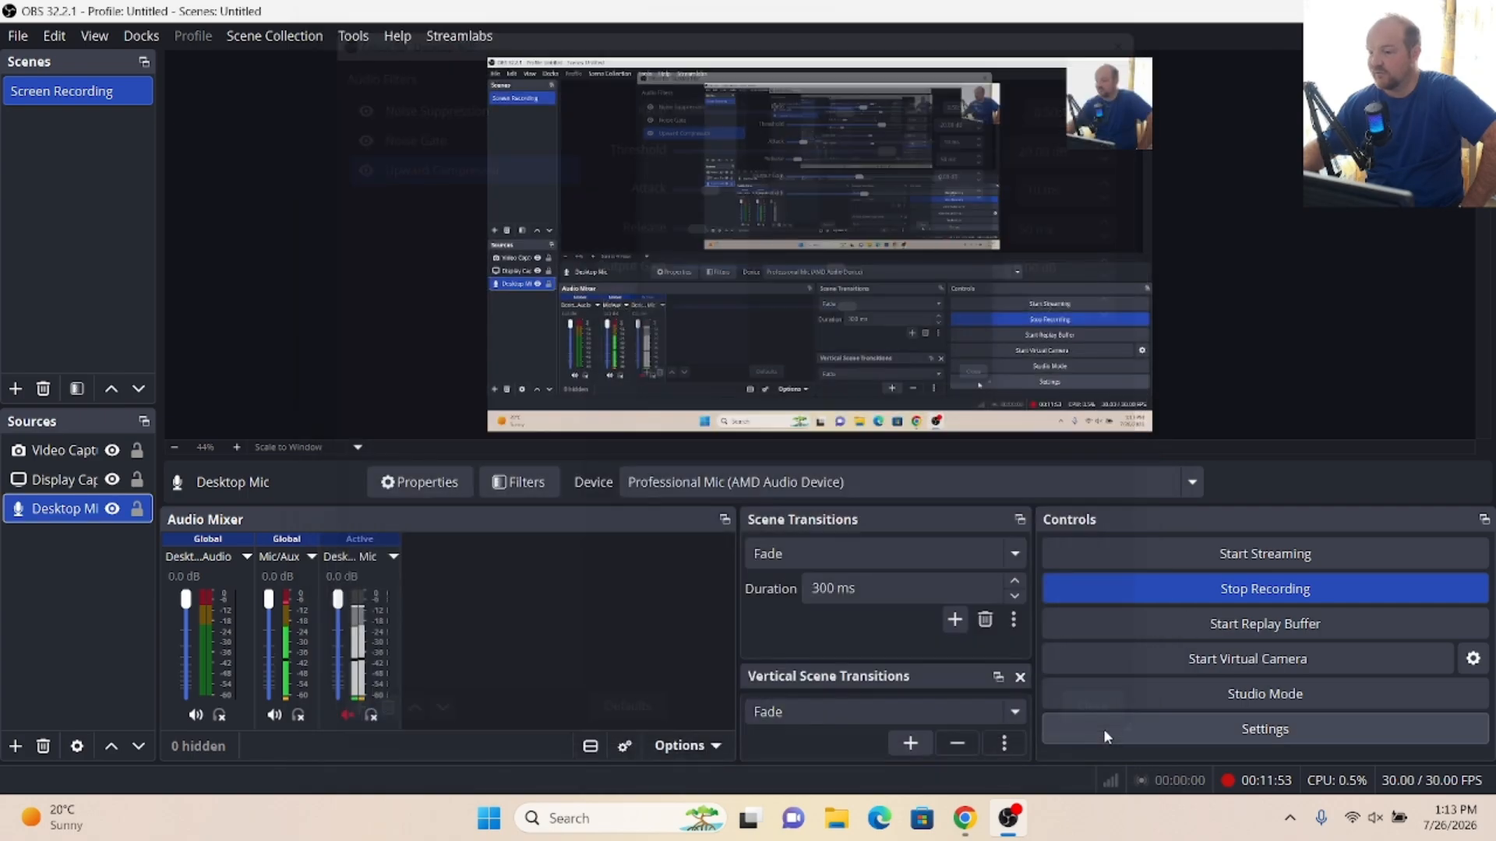
pyautogui.click(1112, 724)
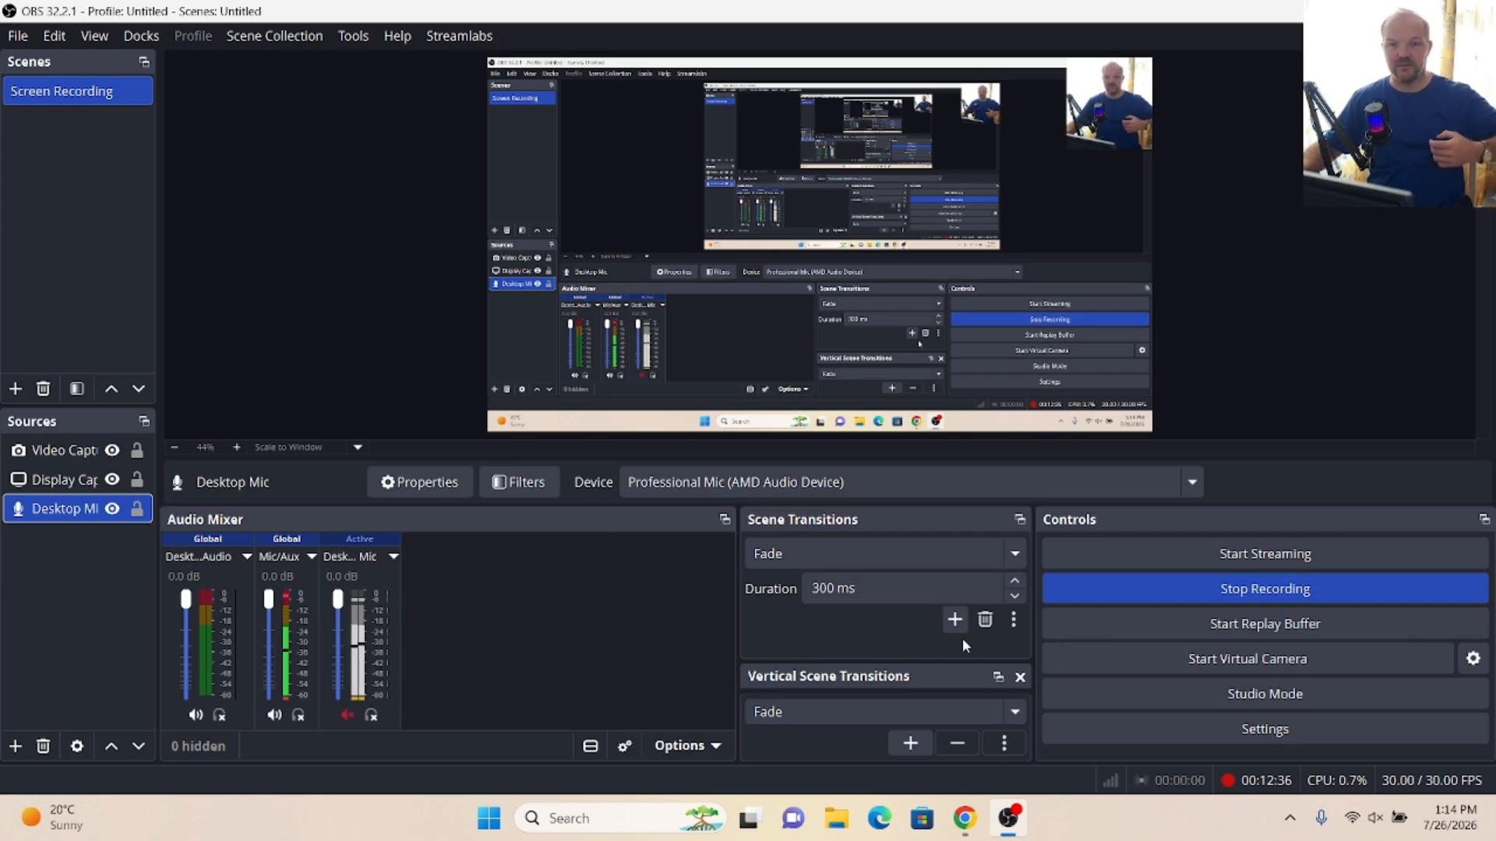
pyautogui.moveTo(746, 822)
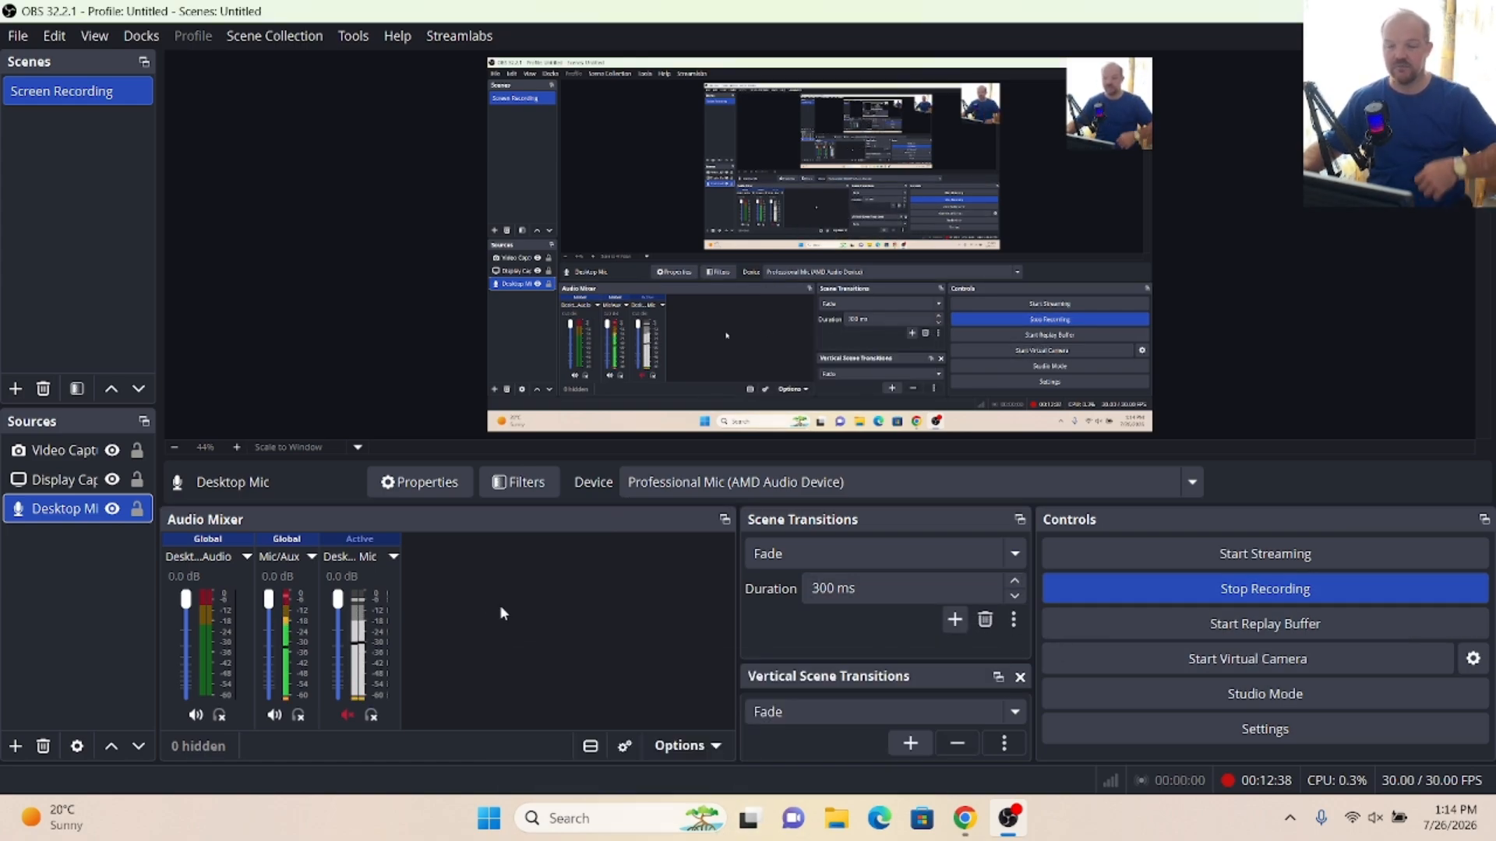